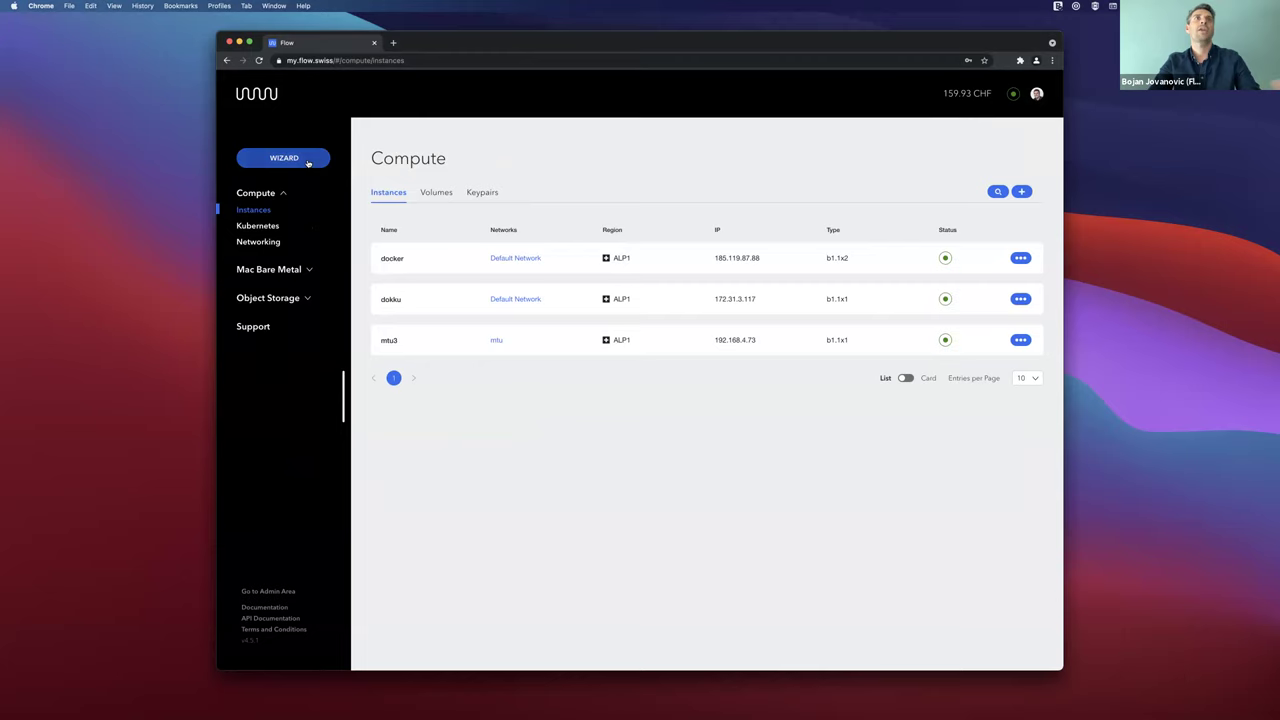
Start creating a Kubernetes cluster and choose the ALP1 Lucerne region for it.
click(308, 163)
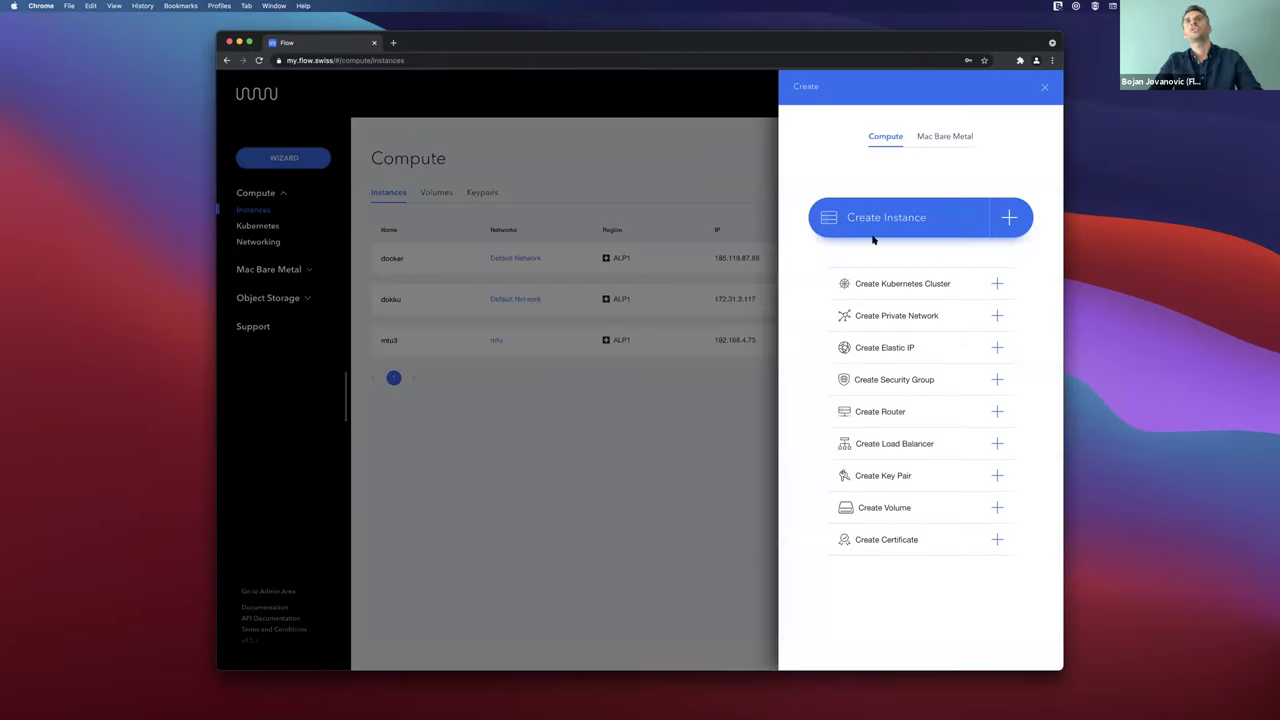
click(924, 287)
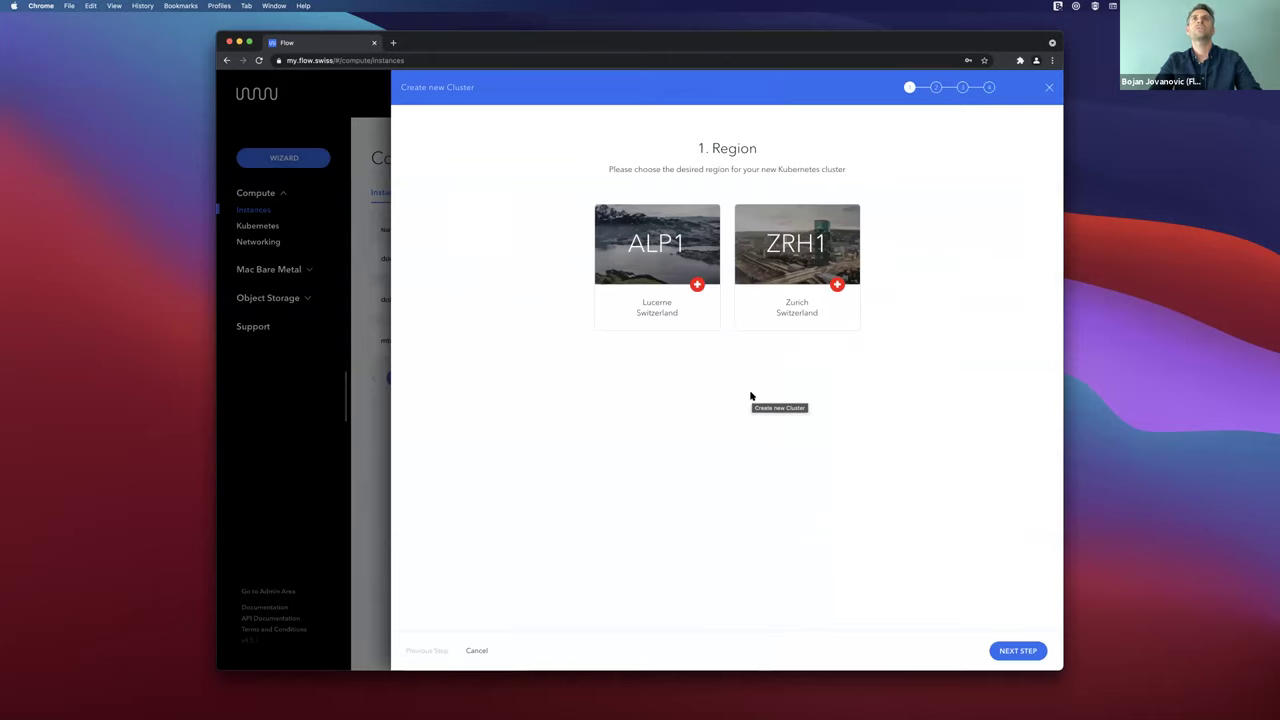
click(700, 330)
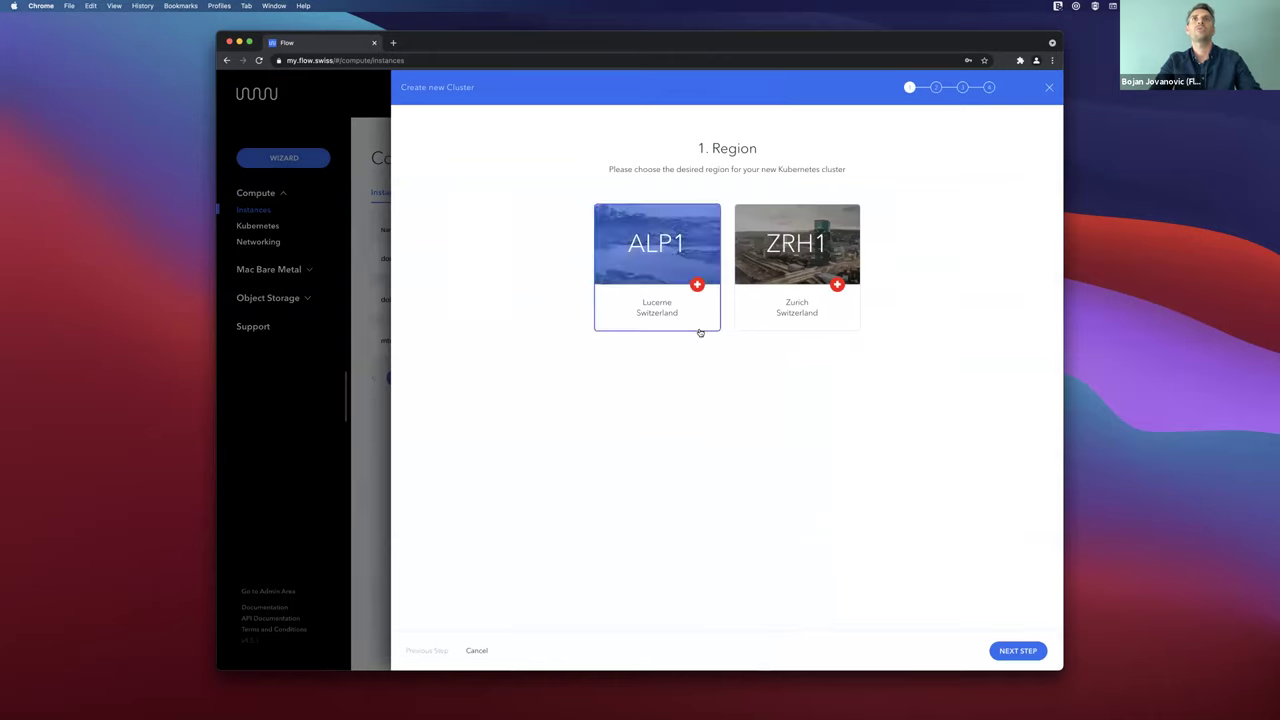
click(1012, 650)
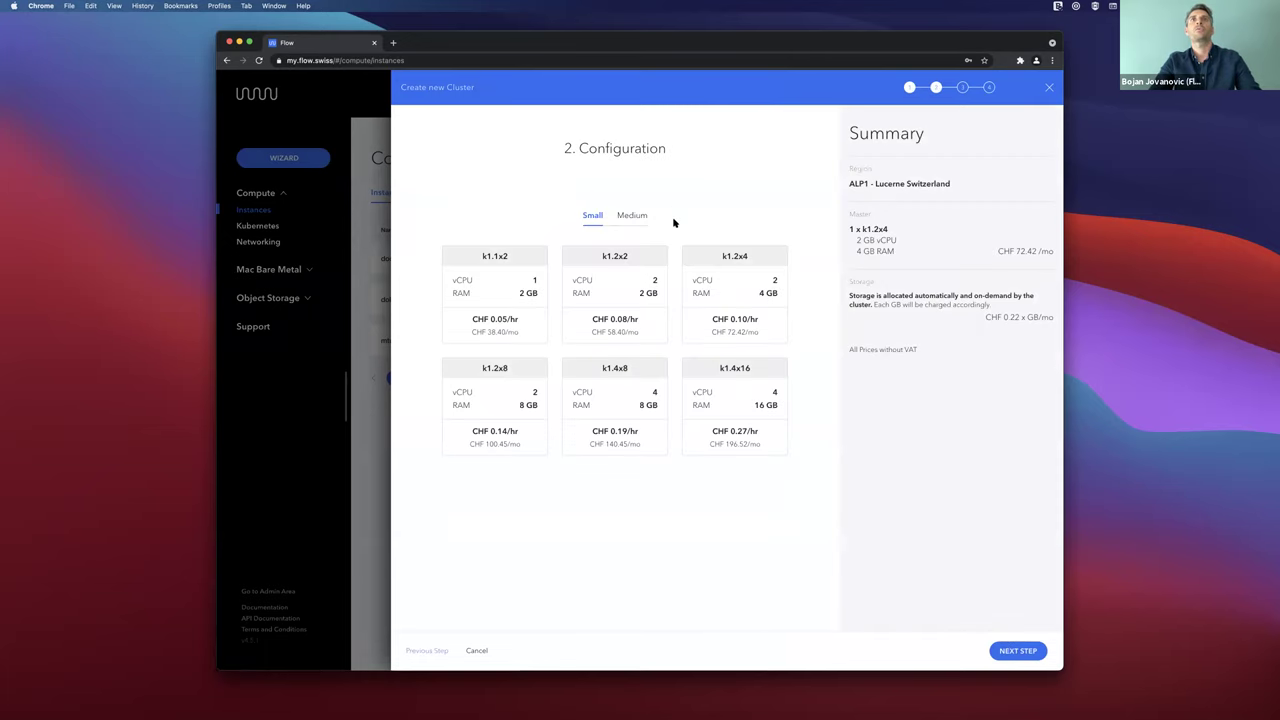
Configure the cluster with three small k1.2x2 agent nodes.
click(646, 329)
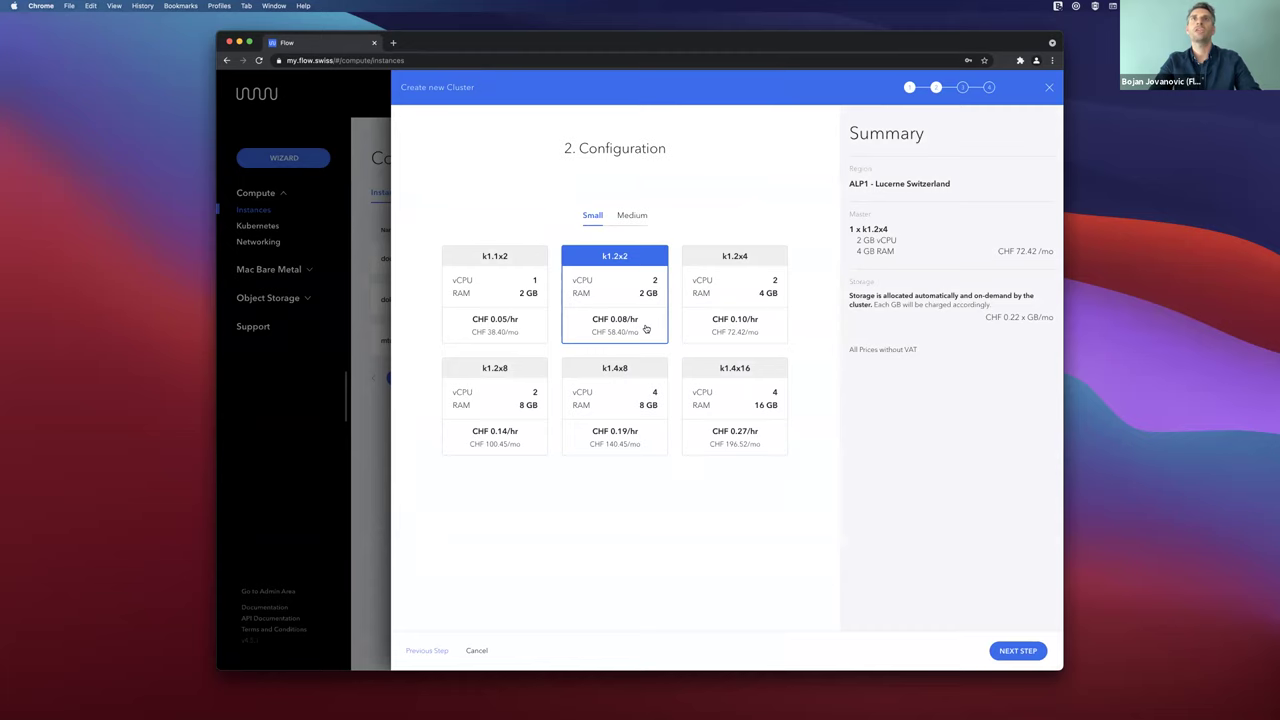
click(646, 329)
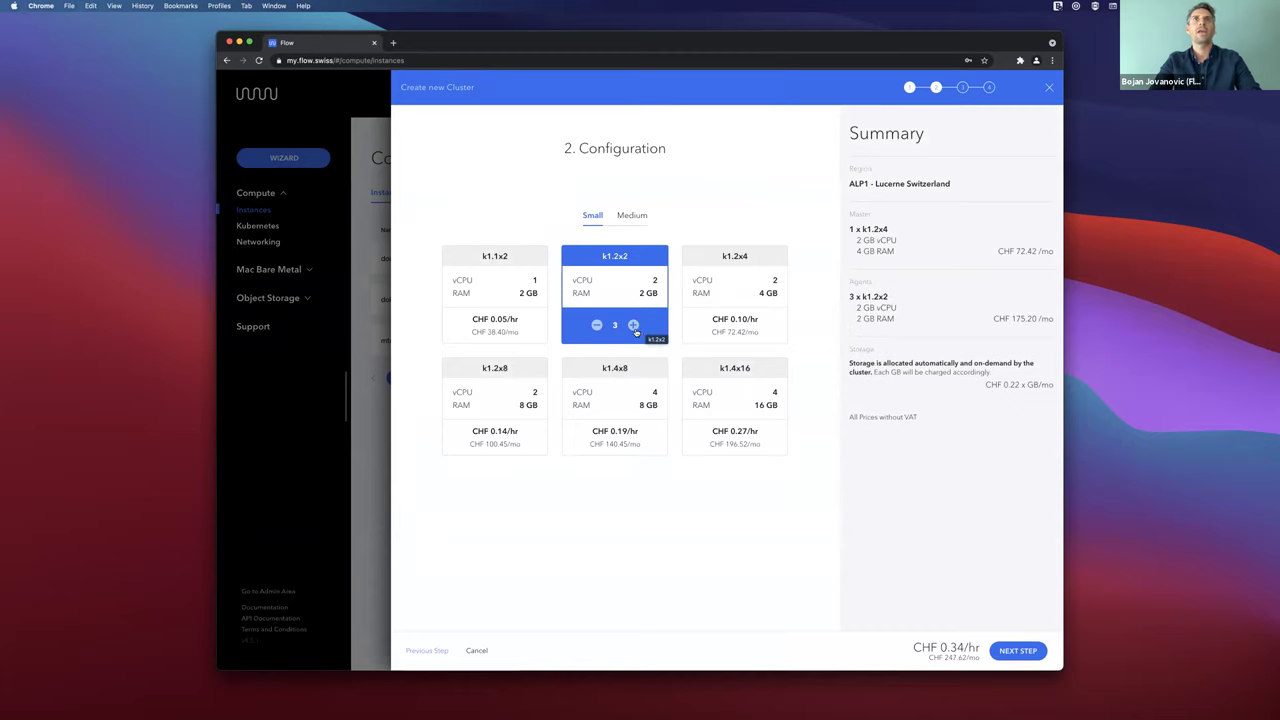
click(634, 326)
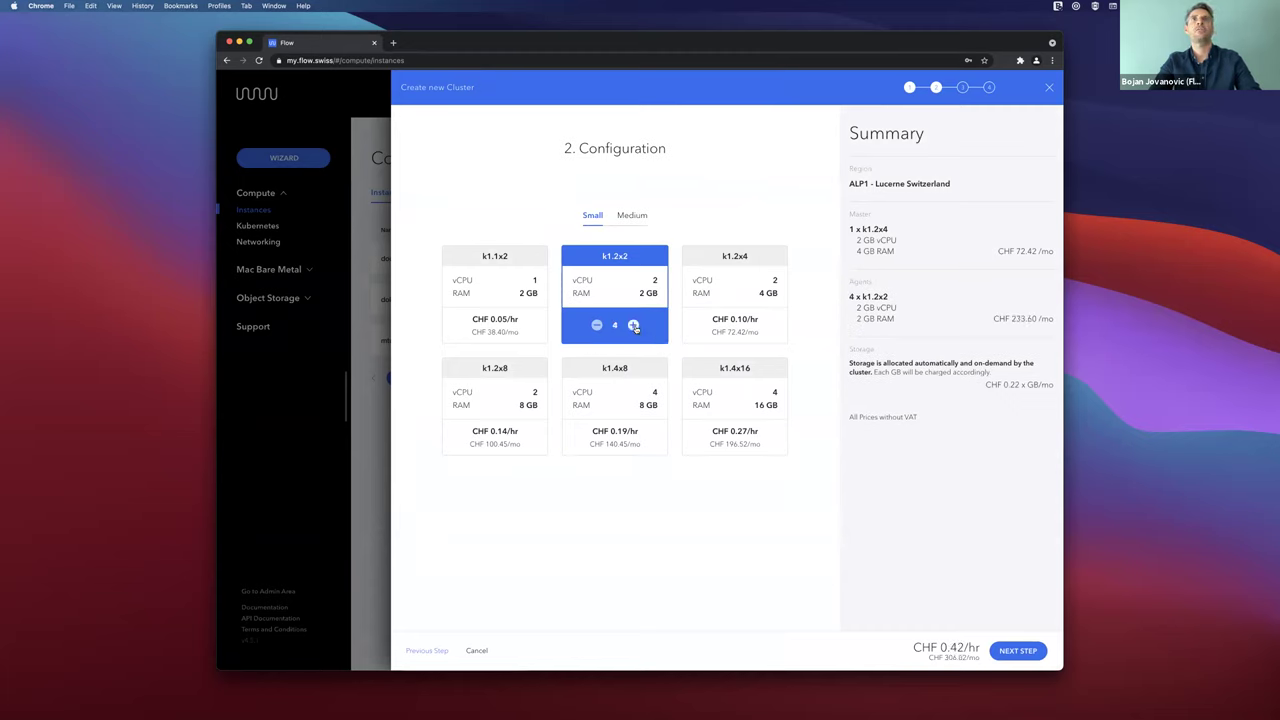
click(597, 325)
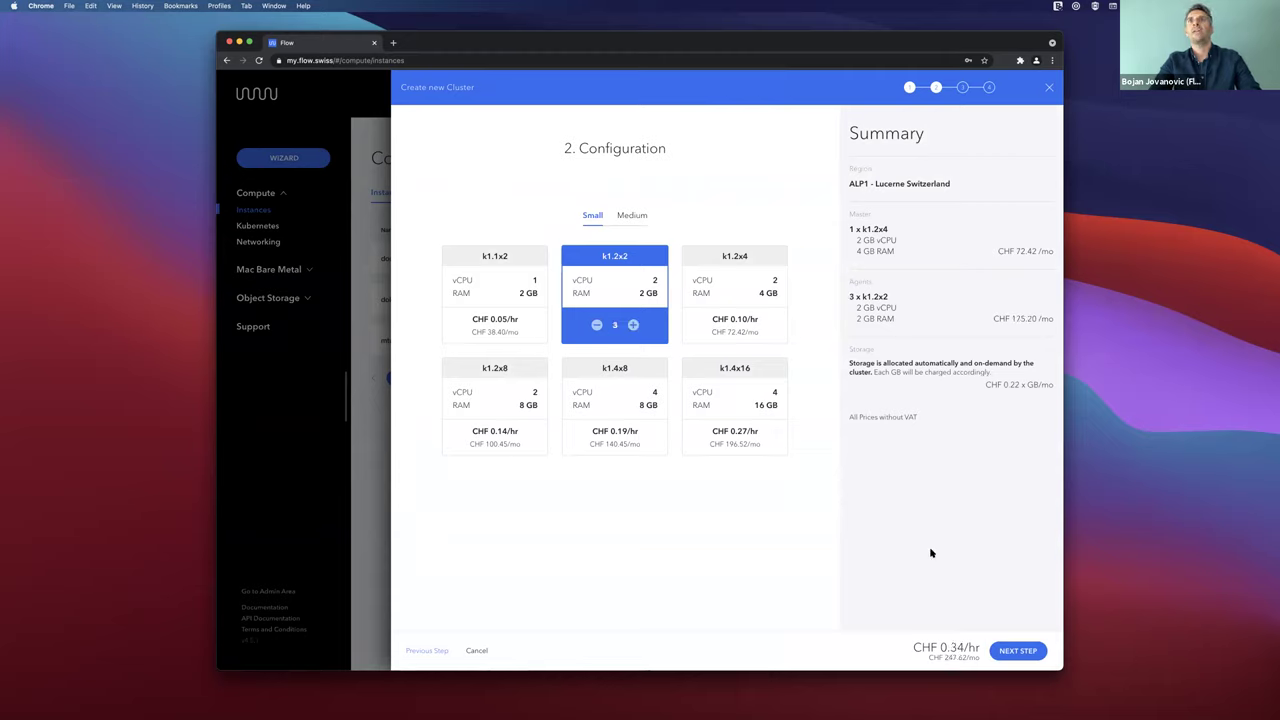
click(1021, 651)
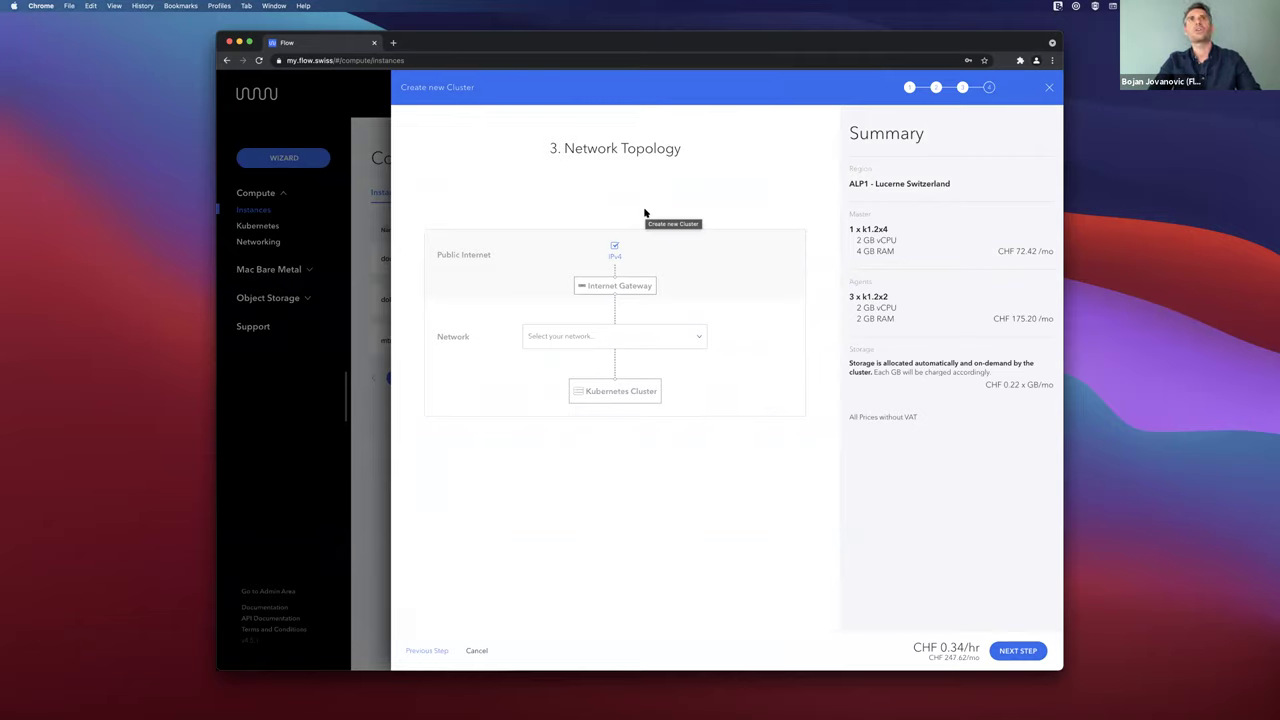
Attach the cluster to the Kubernetes-VPC 10.11.12.0/24 network with public IPv4 enabled.
click(667, 334)
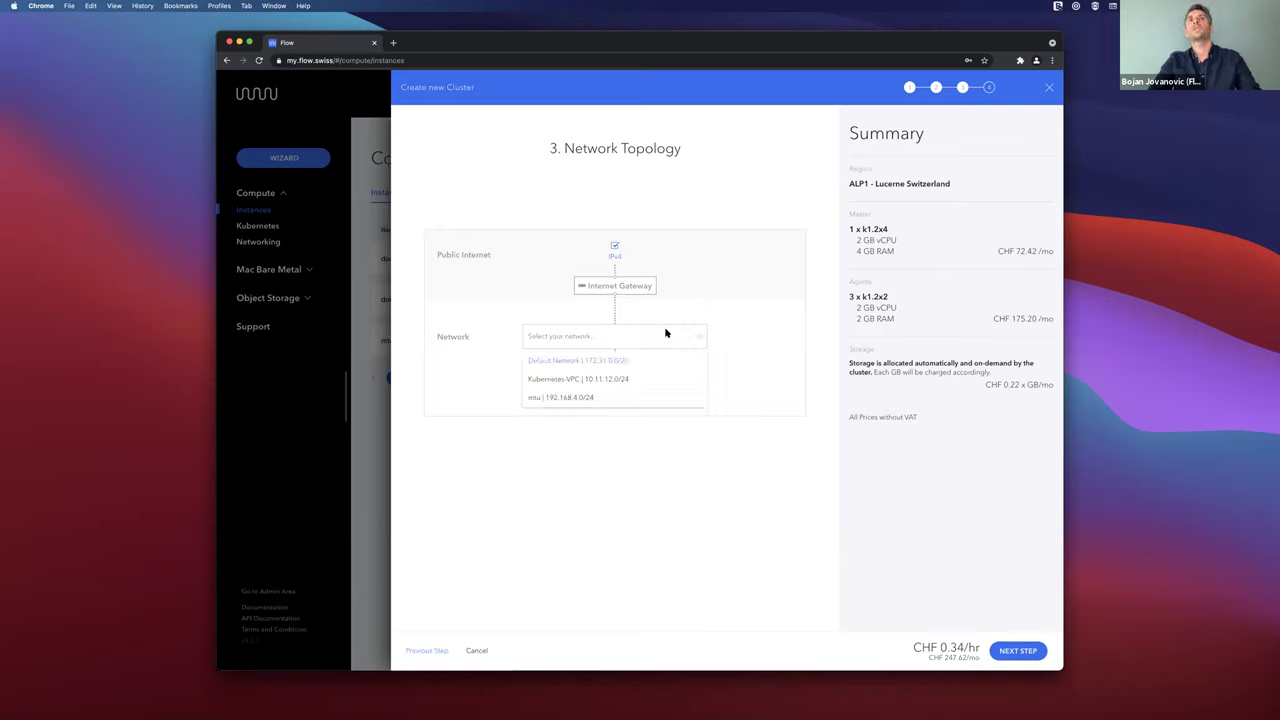
click(609, 381)
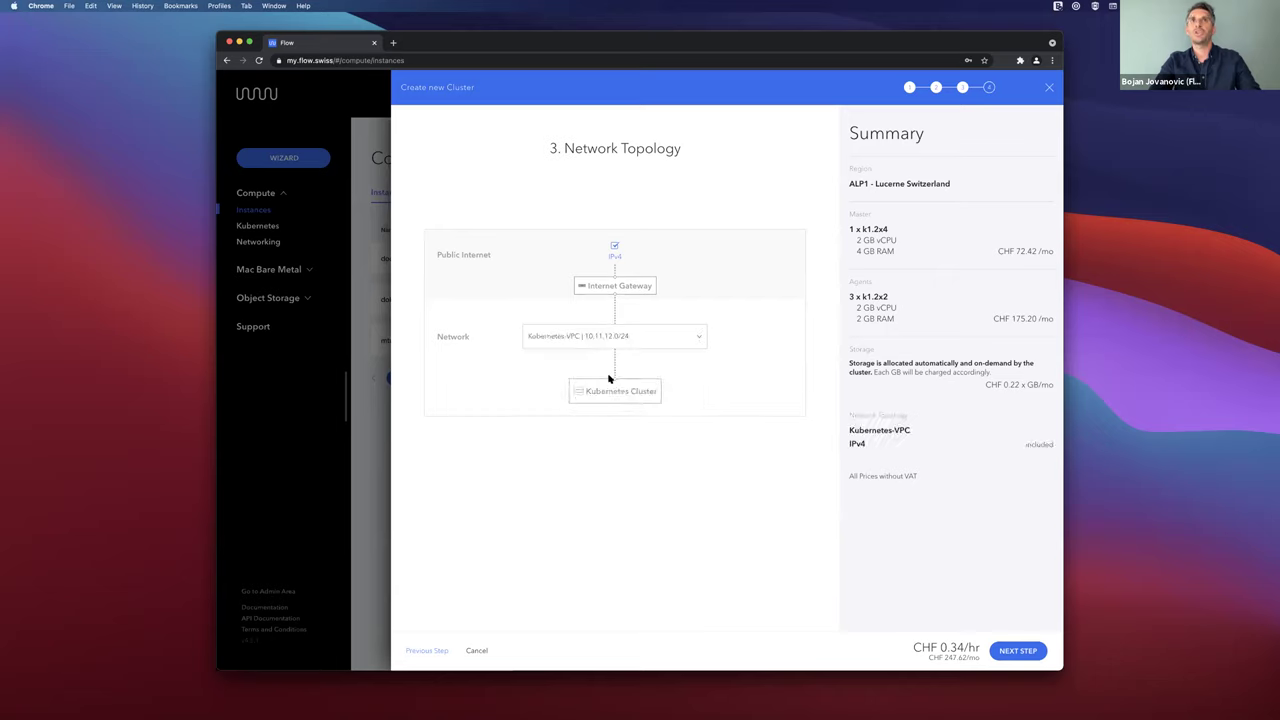
click(615, 247)
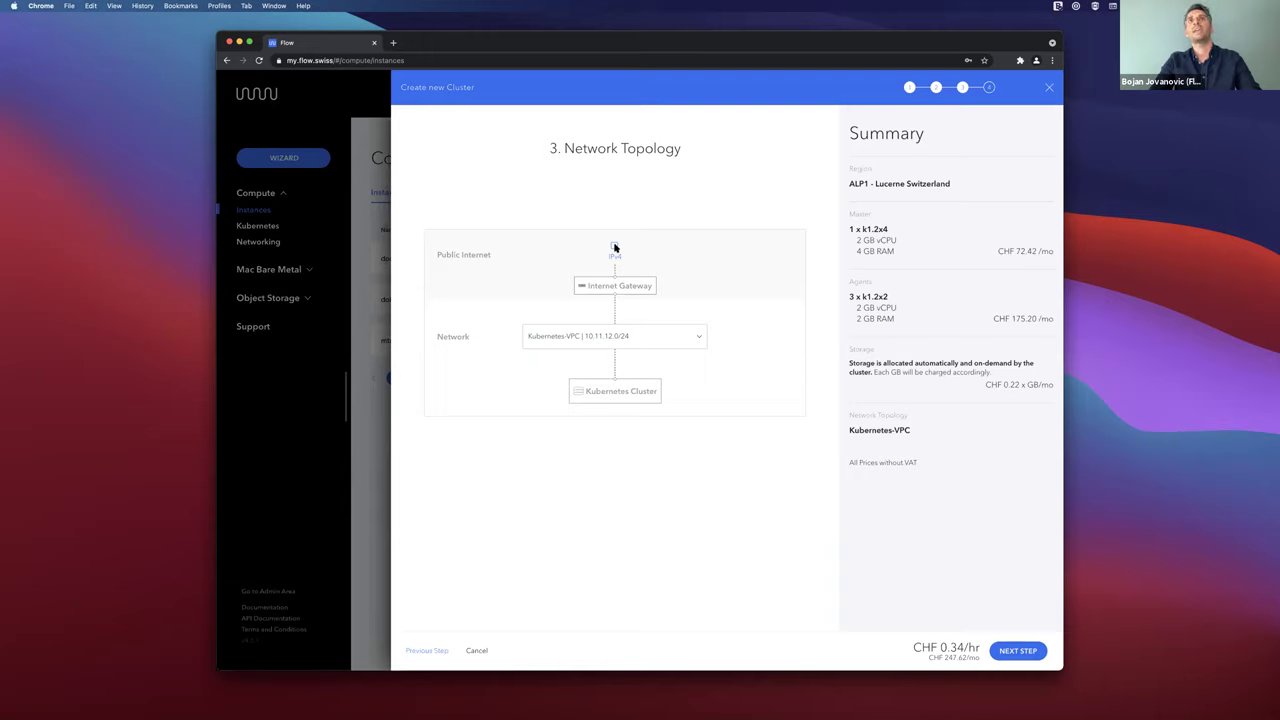
click(615, 247)
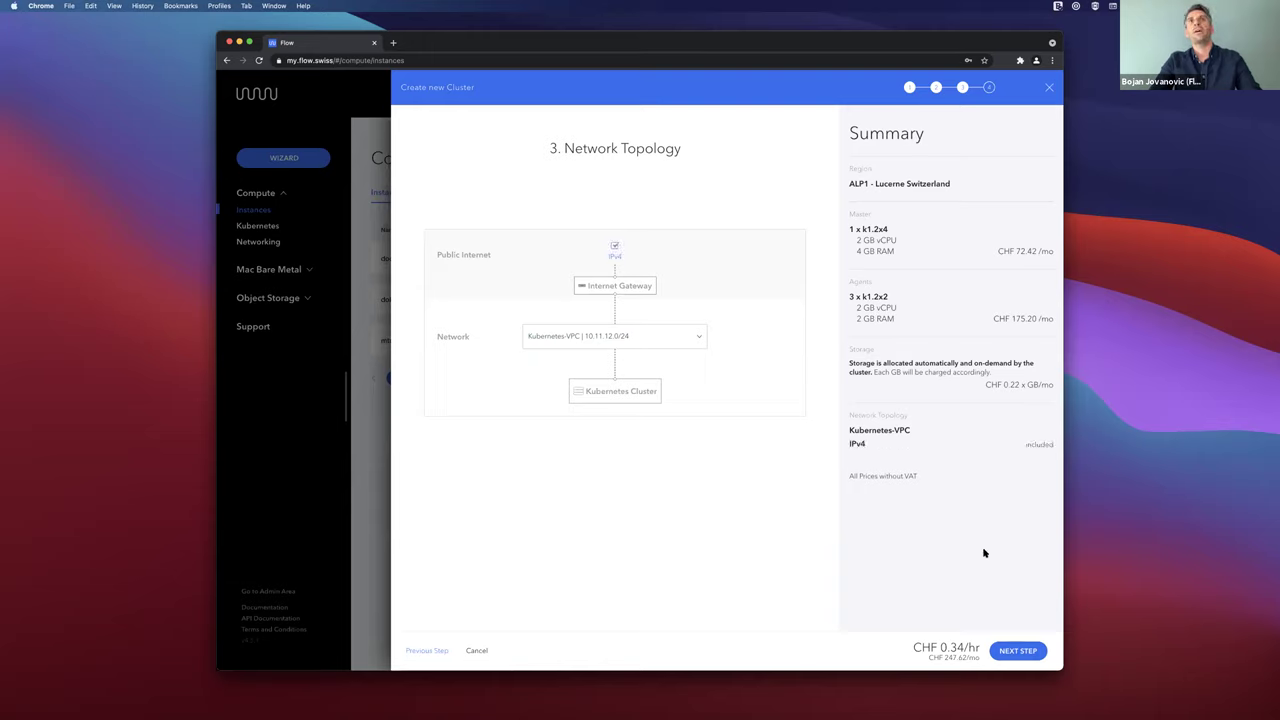
click(1006, 650)
Name the cluster VZ-Webinar and finish creating it.
click(558, 274)
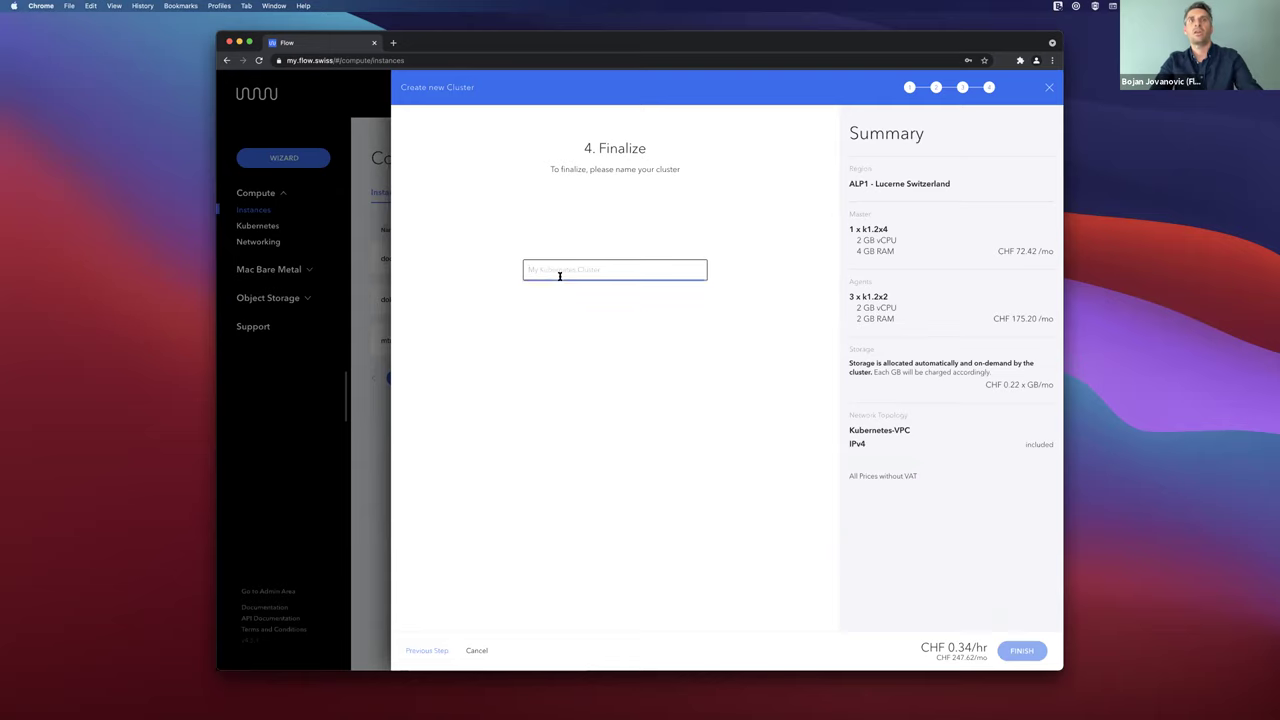
text(VZ-Webinar)
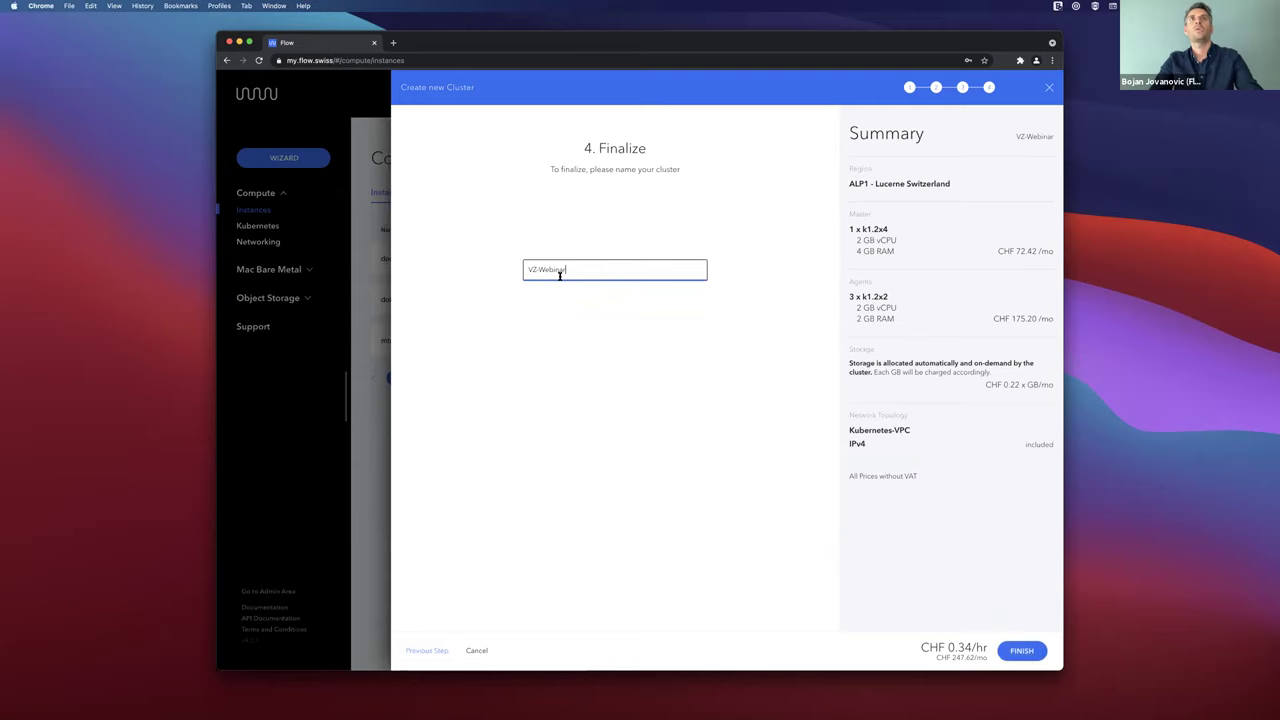
click(1030, 652)
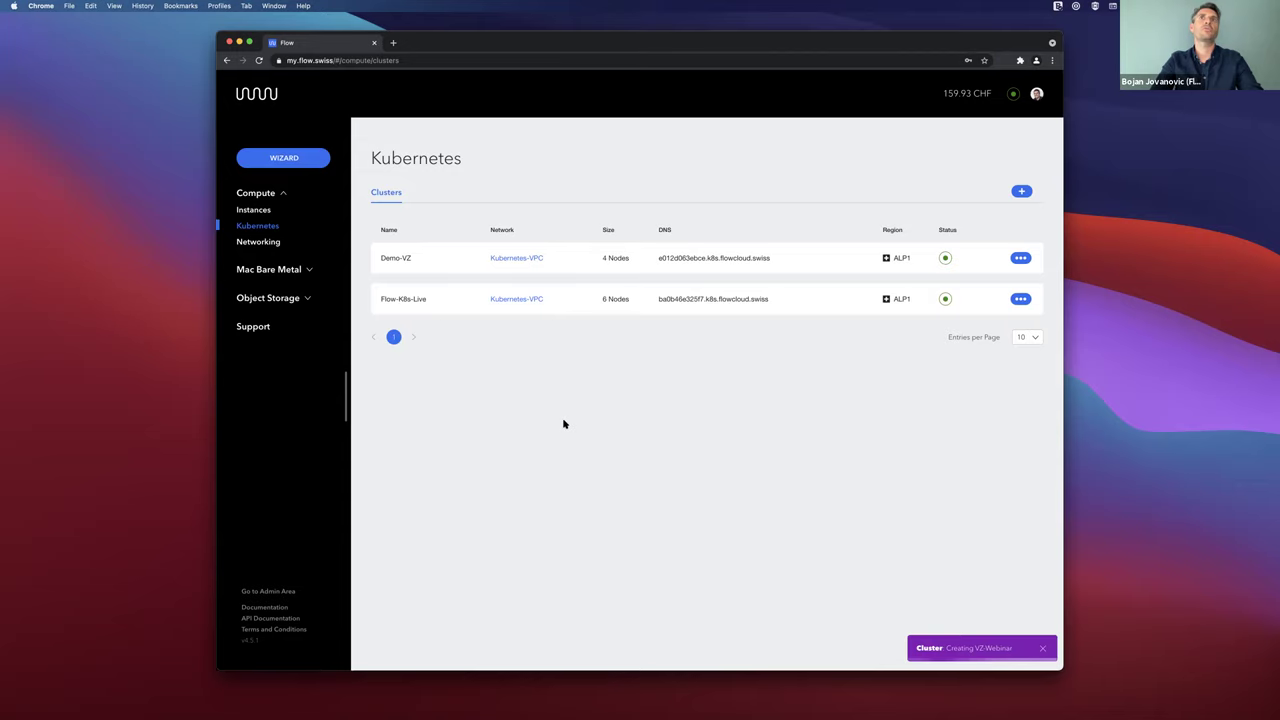
Start creating a compute instance named VZ-Webinar in the ZRH1 Zurich region.
click(284, 160)
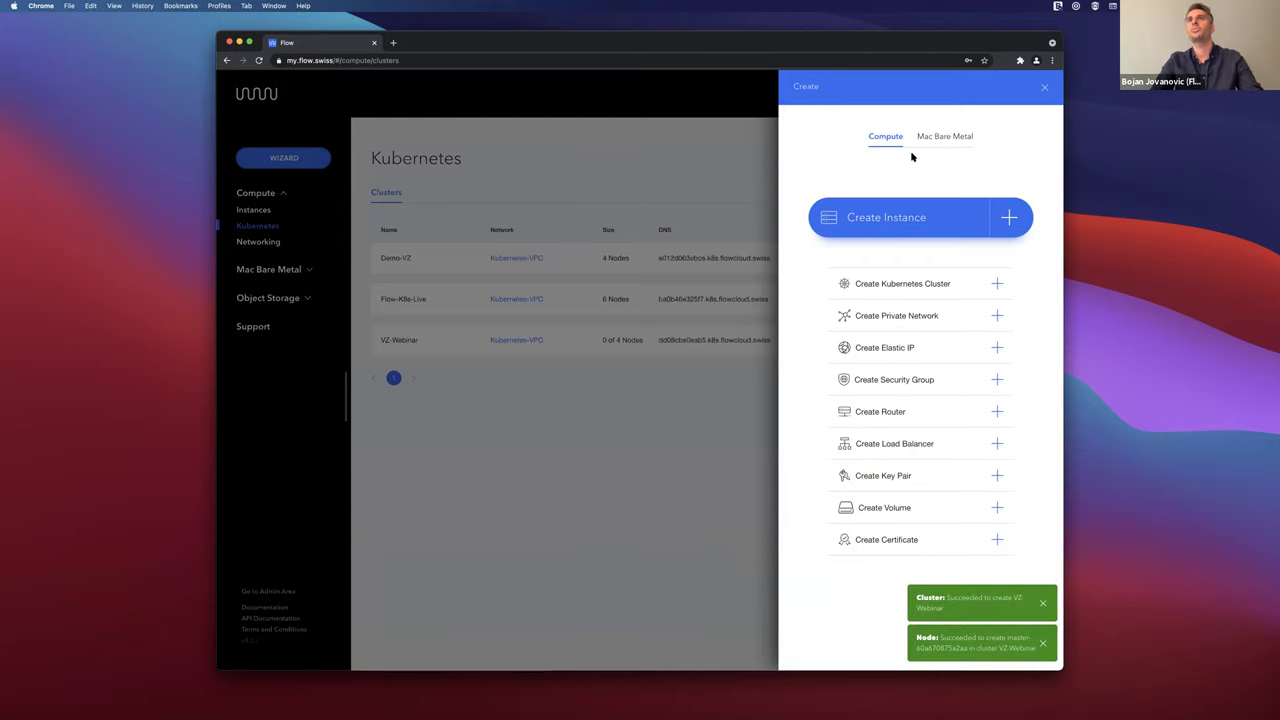
click(915, 217)
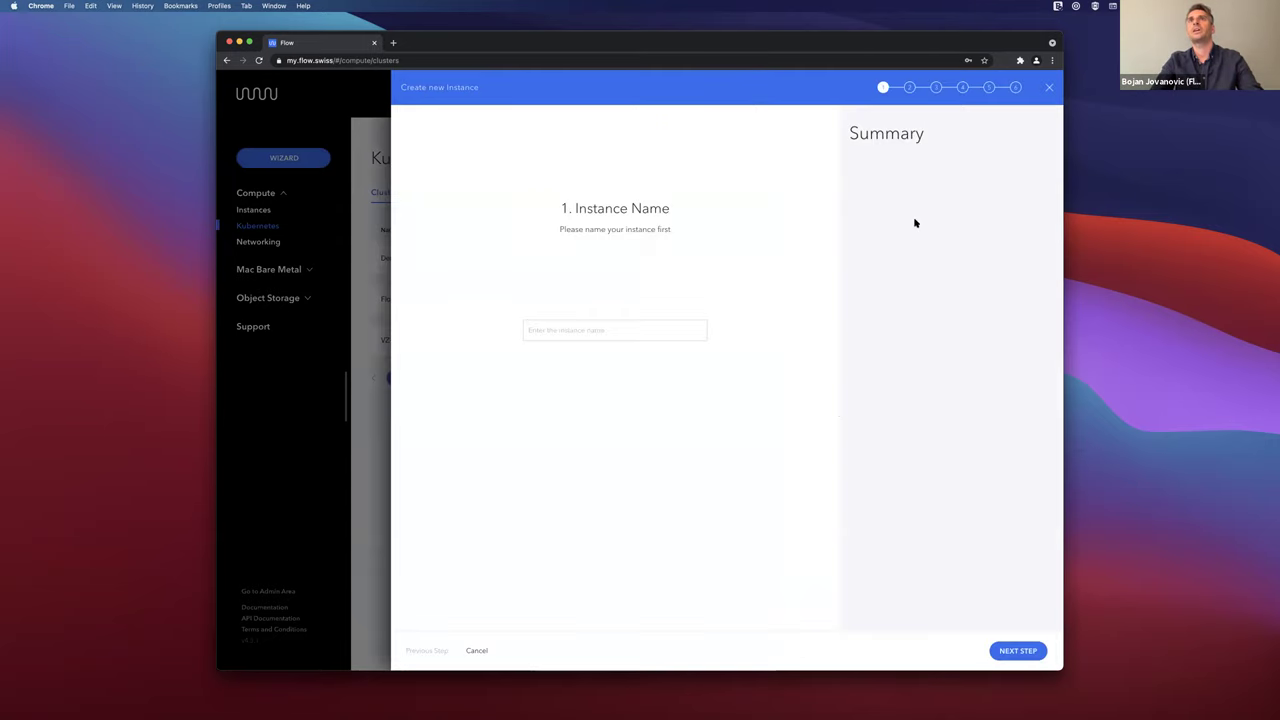
click(649, 326)
text(VZ-Webinar)
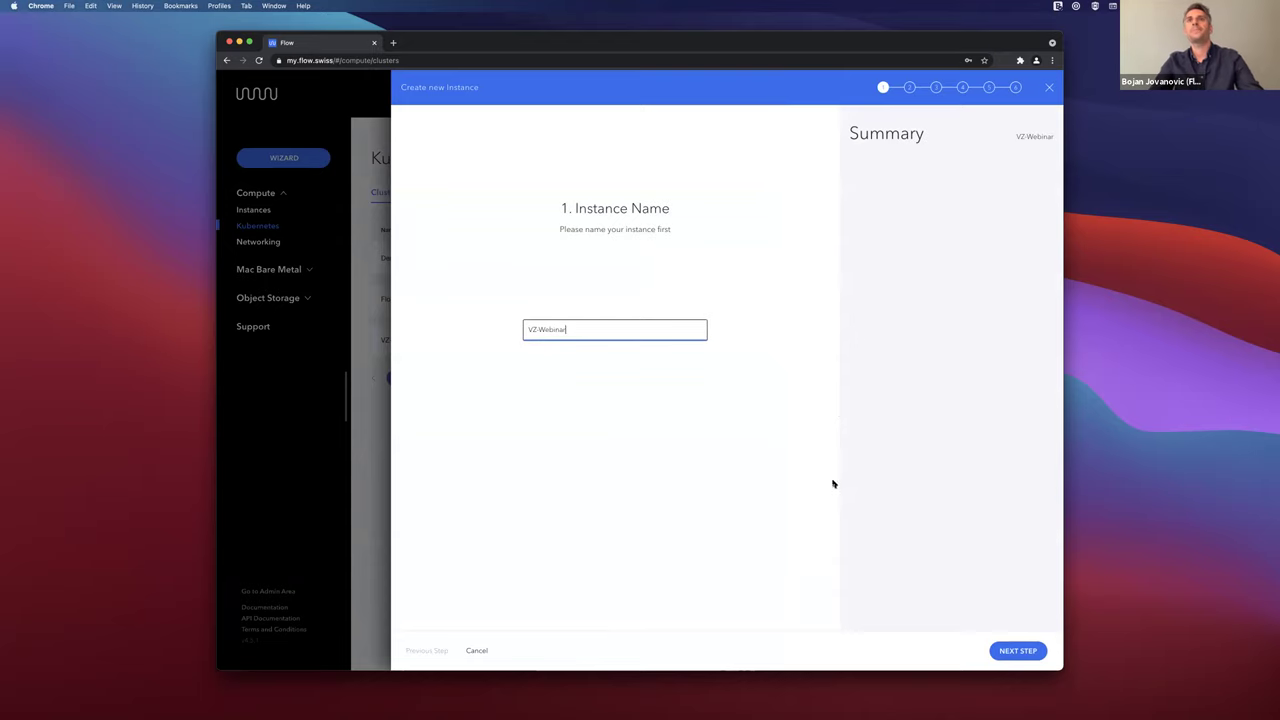
click(1018, 650)
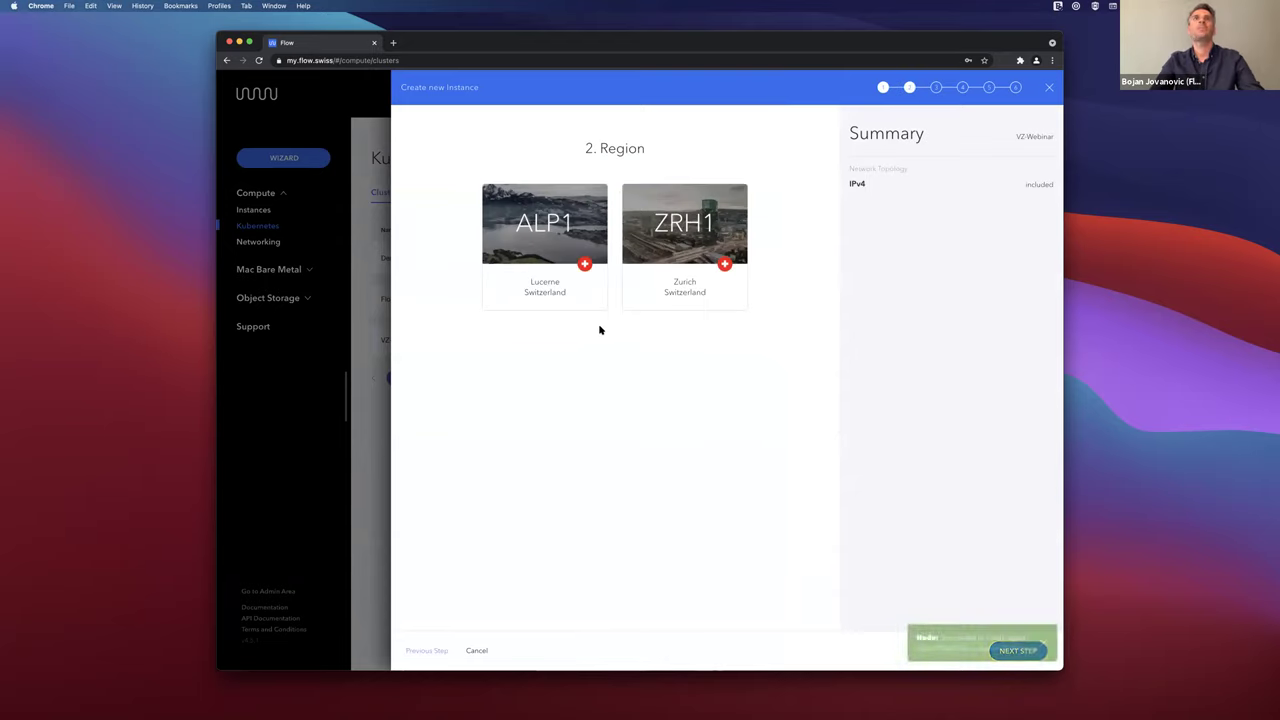
click(666, 298)
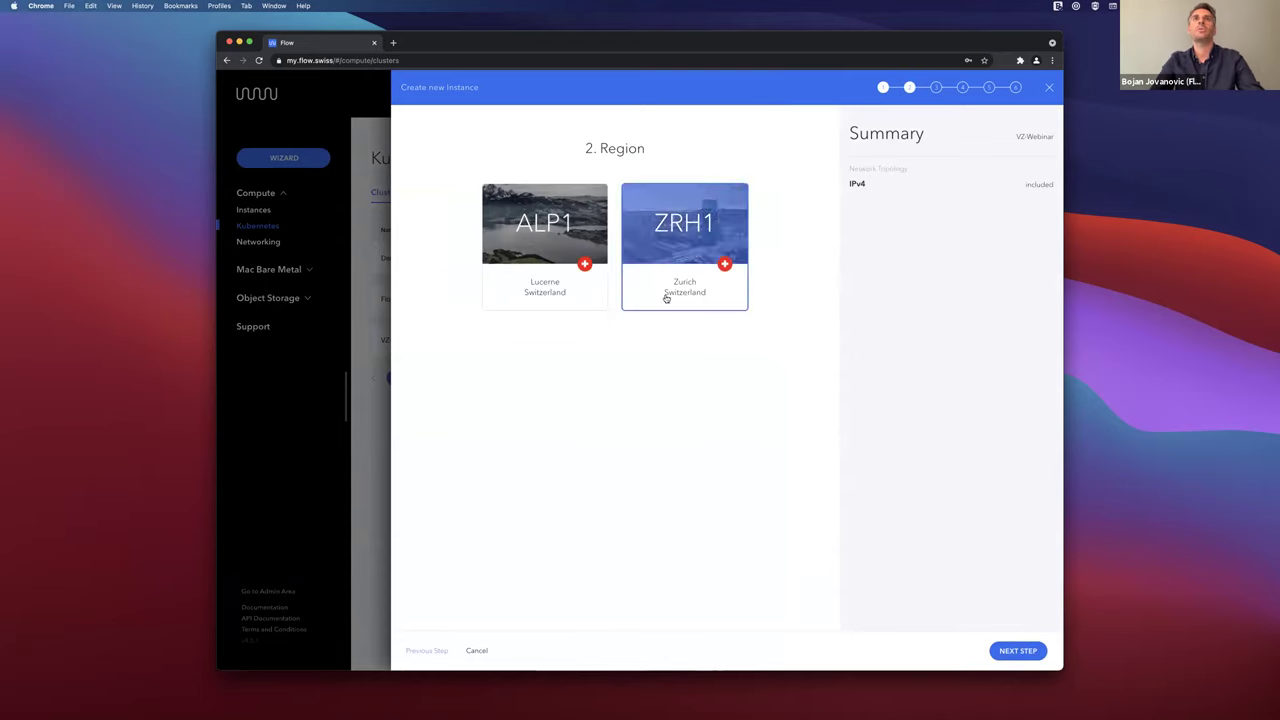
click(999, 646)
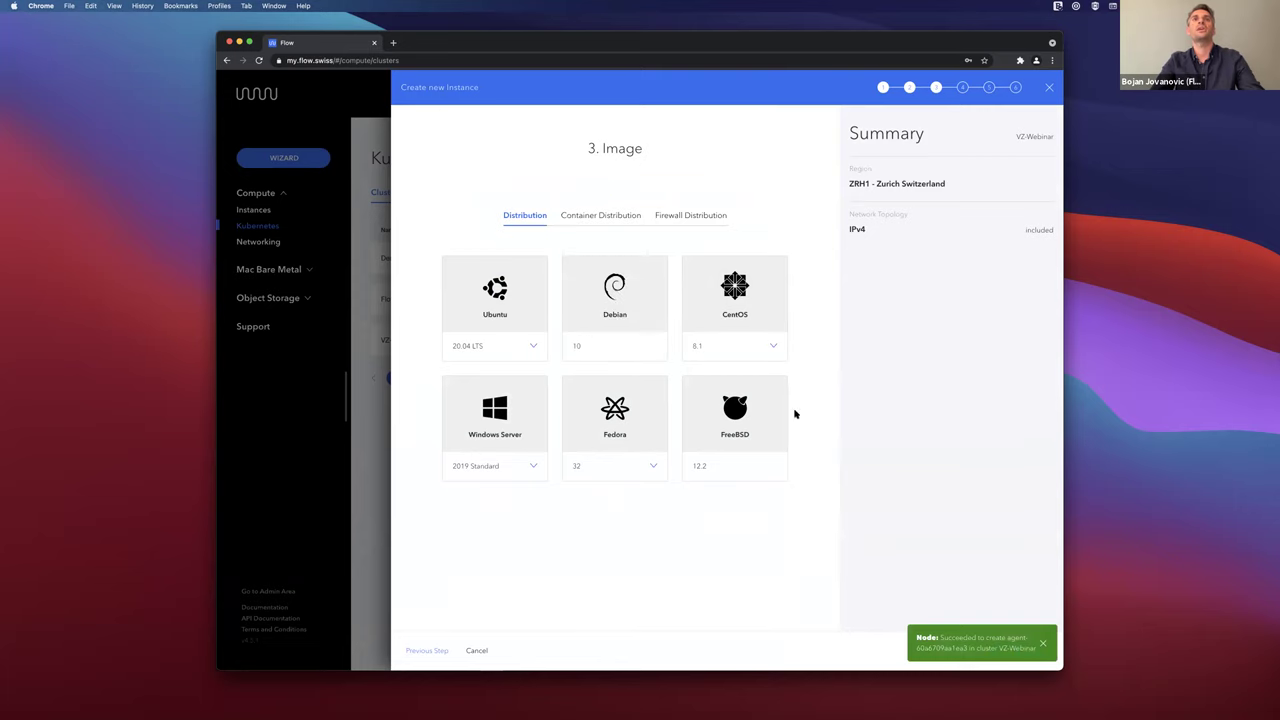
Look through the instance images: the Windows Server versions, the container distributions and the VyOS firewall versions.
click(532, 468)
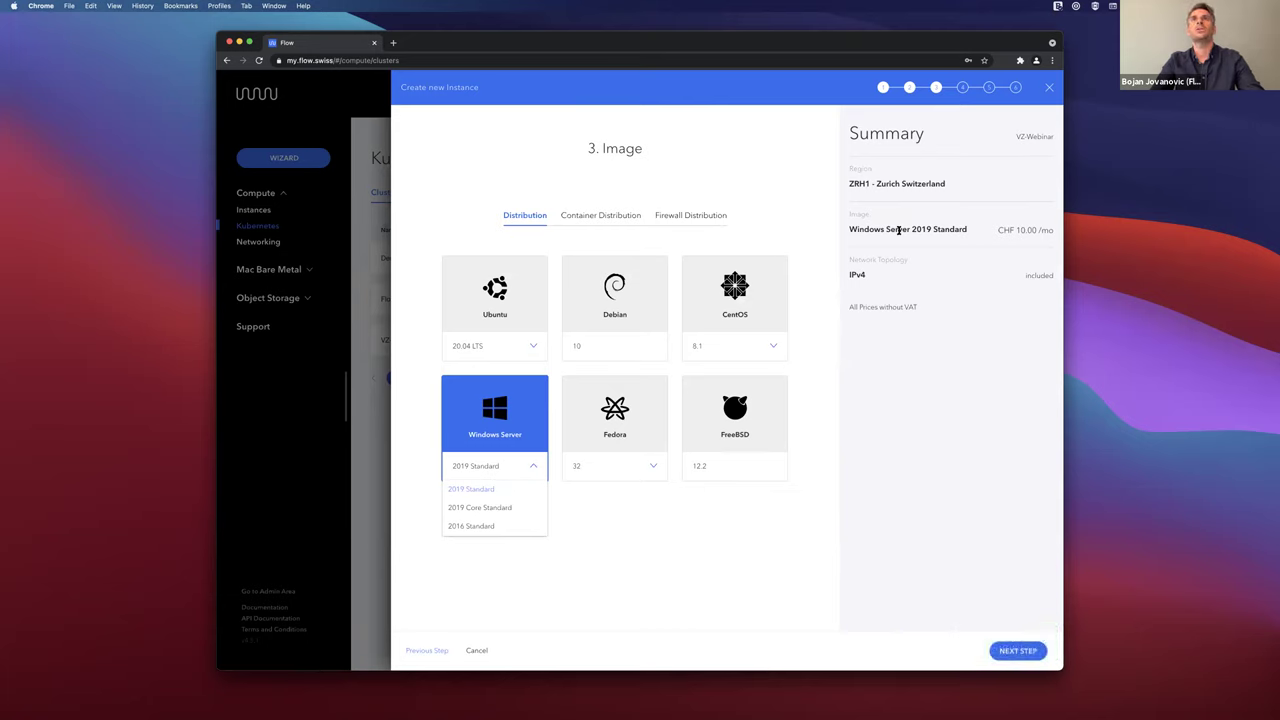
click(788, 229)
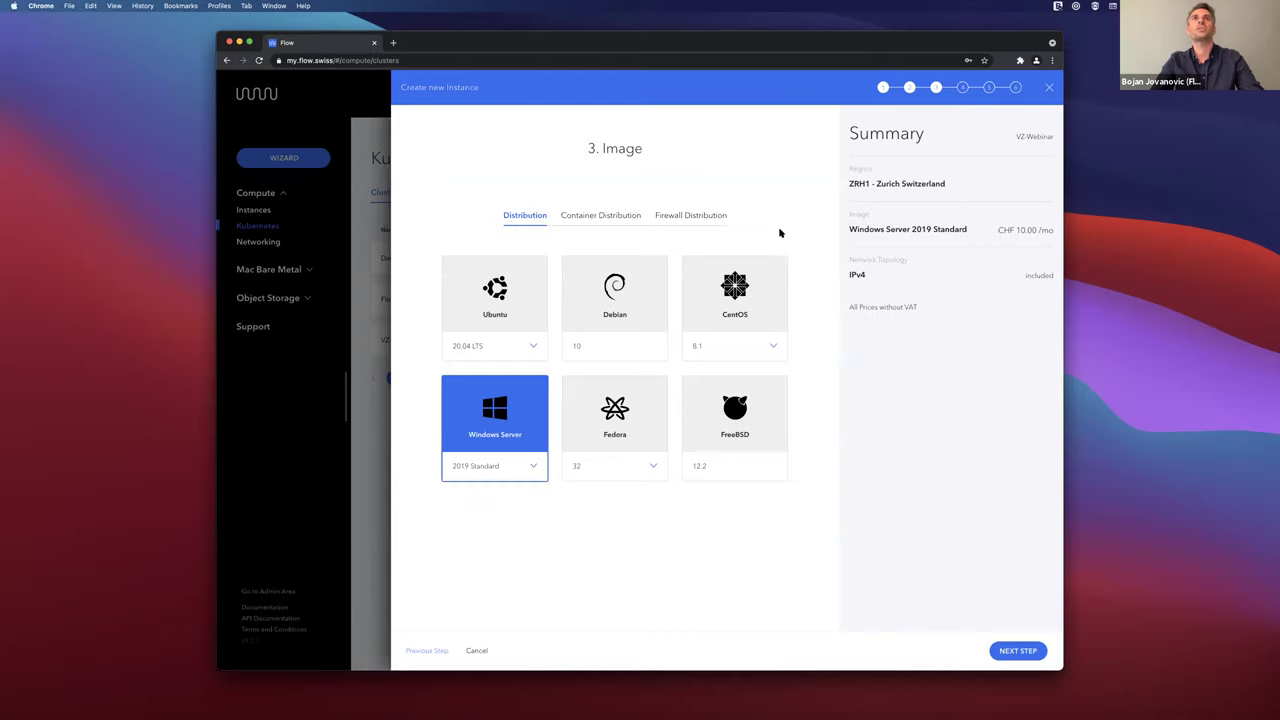
click(620, 218)
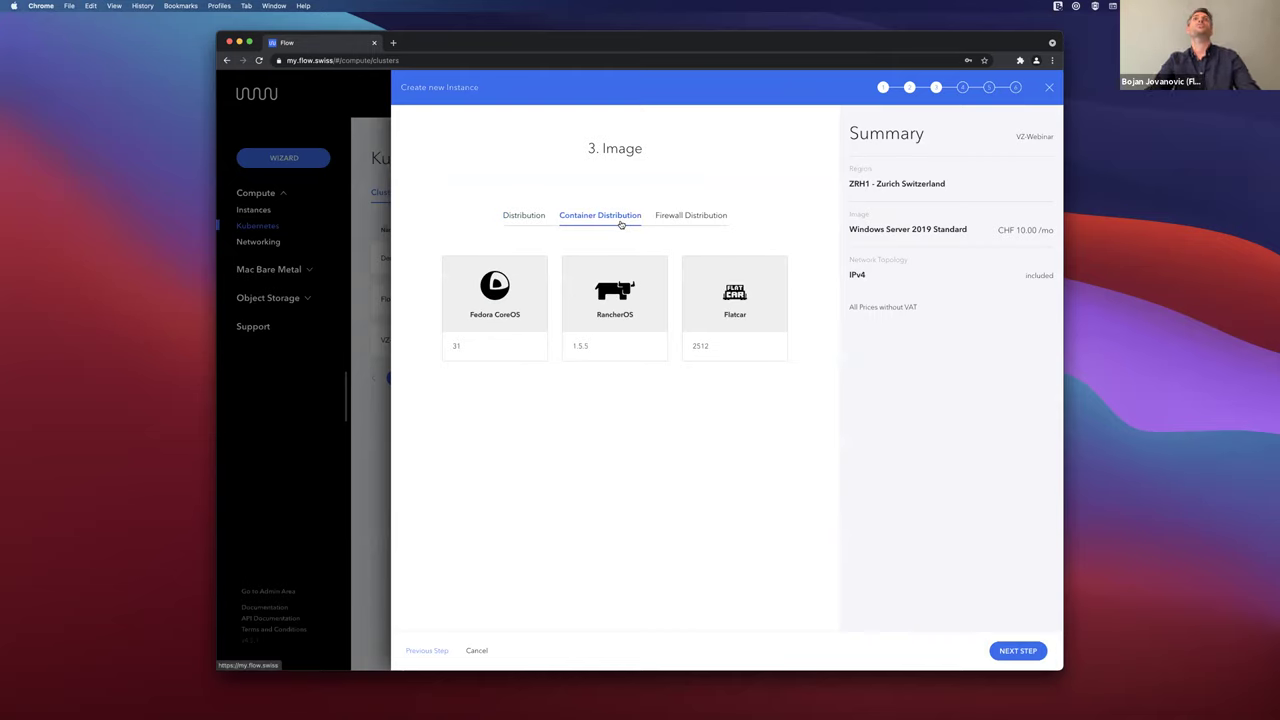
click(678, 218)
click(615, 300)
click(537, 327)
click(531, 347)
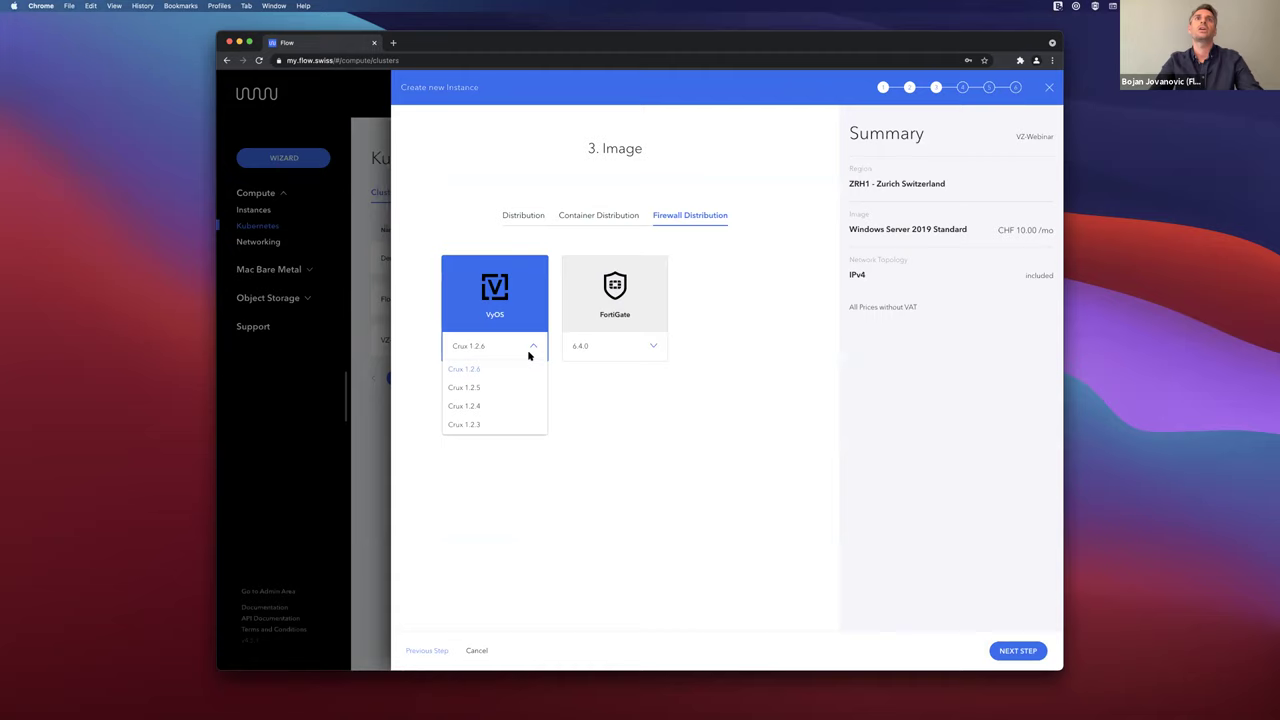
click(532, 349)
click(534, 222)
click(494, 410)
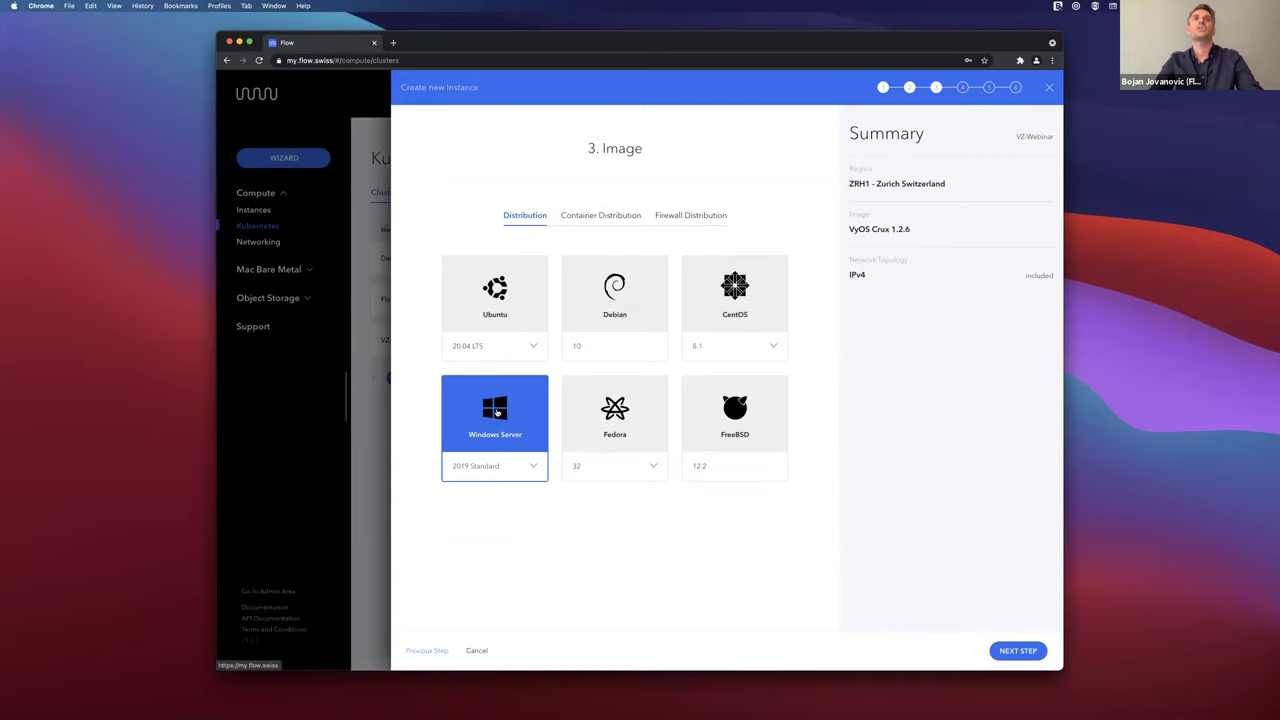
click(495, 463)
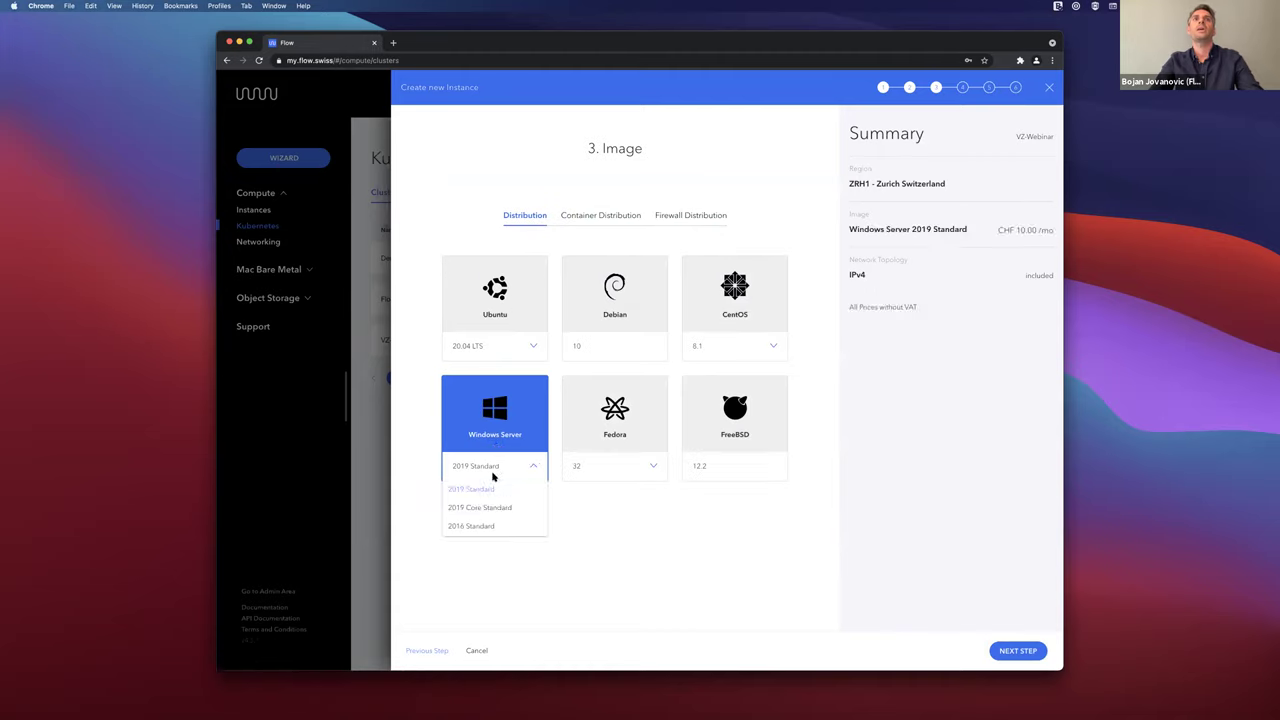
Choose Ubuntu 20.04 LTS as the instance's image.
click(517, 347)
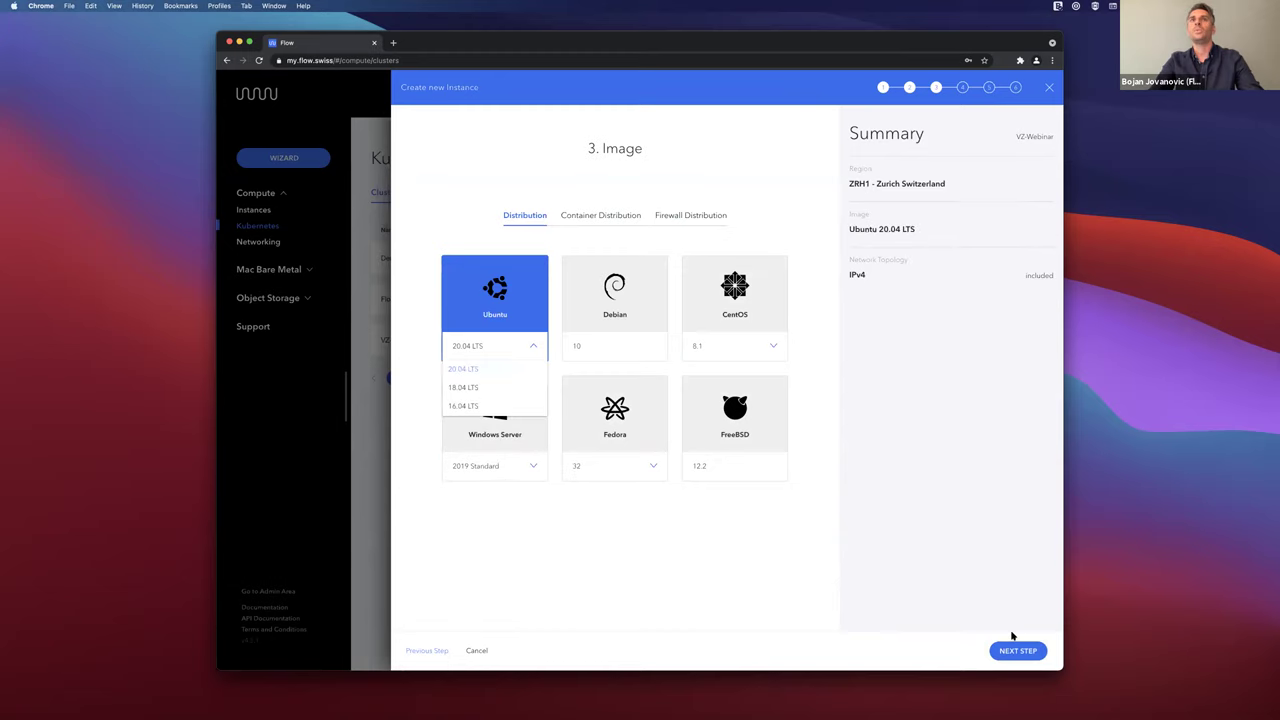
click(463, 370)
click(1012, 648)
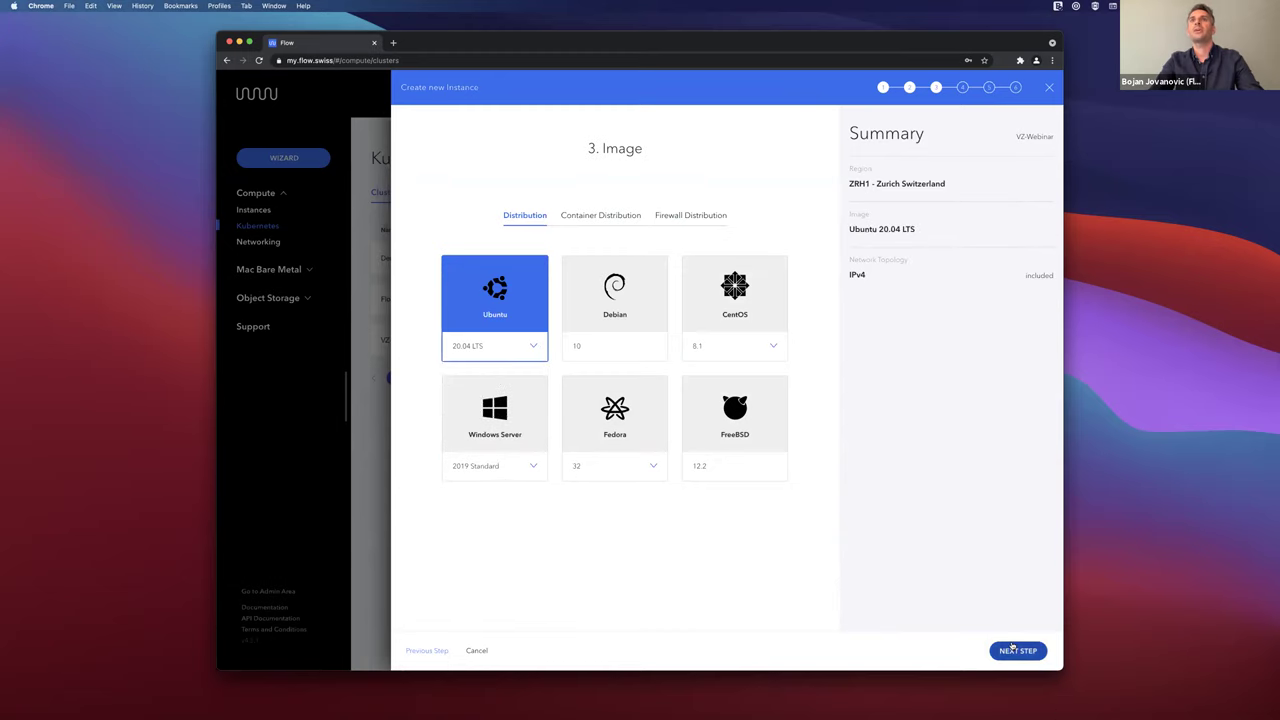
Choose the medium b1.4x32 configuration for the instance.
click(617, 220)
click(614, 328)
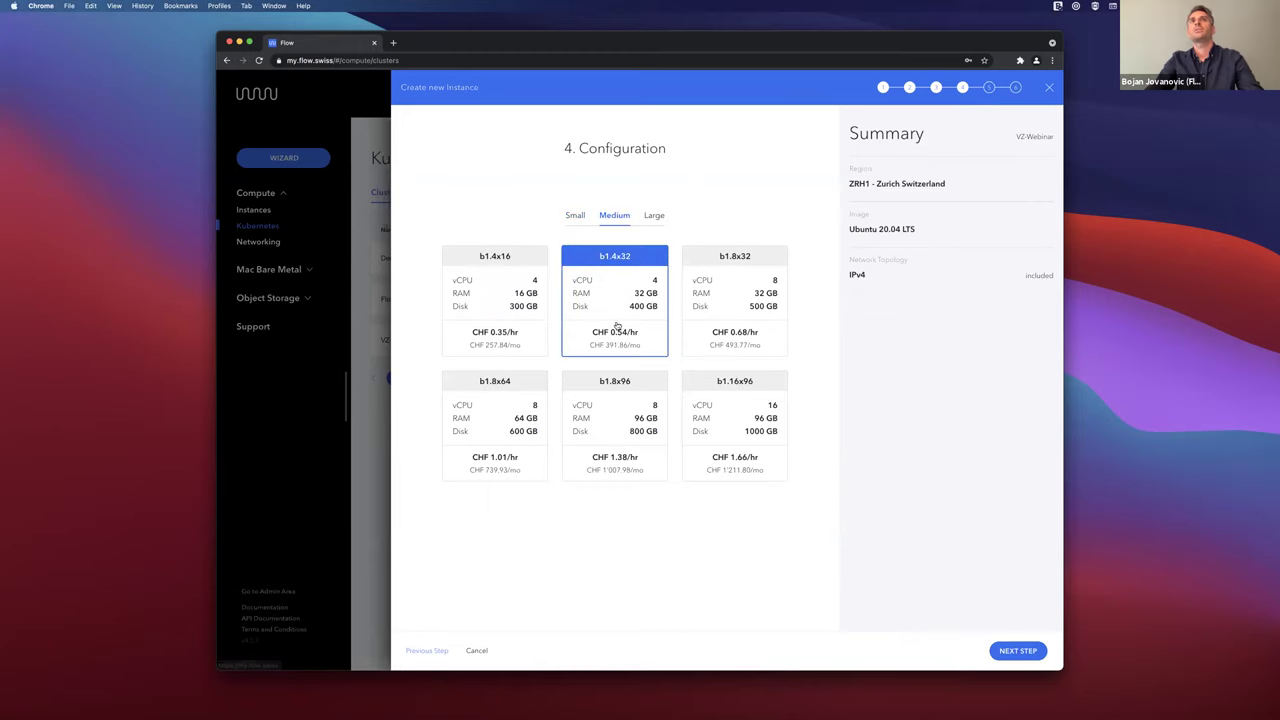
click(1009, 651)
Attach the instance to the timesensor-test 192.168.89.0/24 network, checking the advanced settings and leaving them off.
click(697, 337)
click(604, 416)
click(786, 425)
click(783, 459)
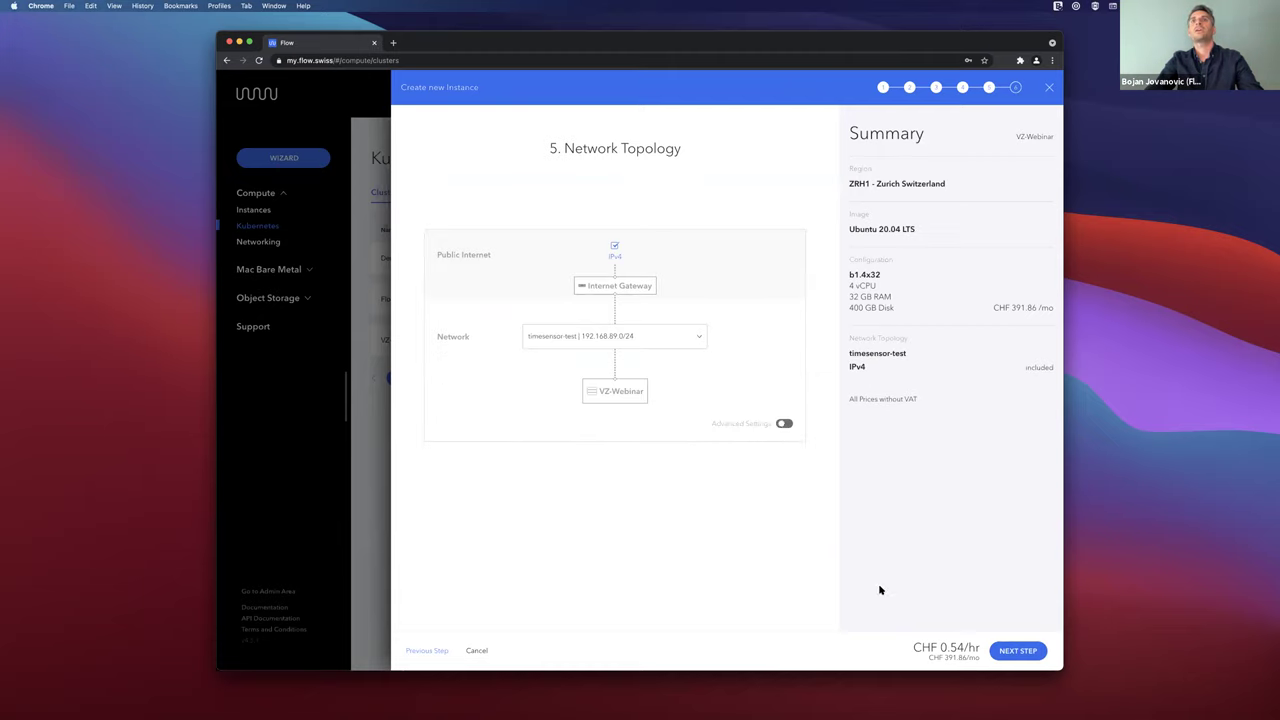
click(1016, 651)
Check the SSH key and user data fields, and cancel the instance creation process.
click(515, 249)
click(549, 212)
click(553, 301)
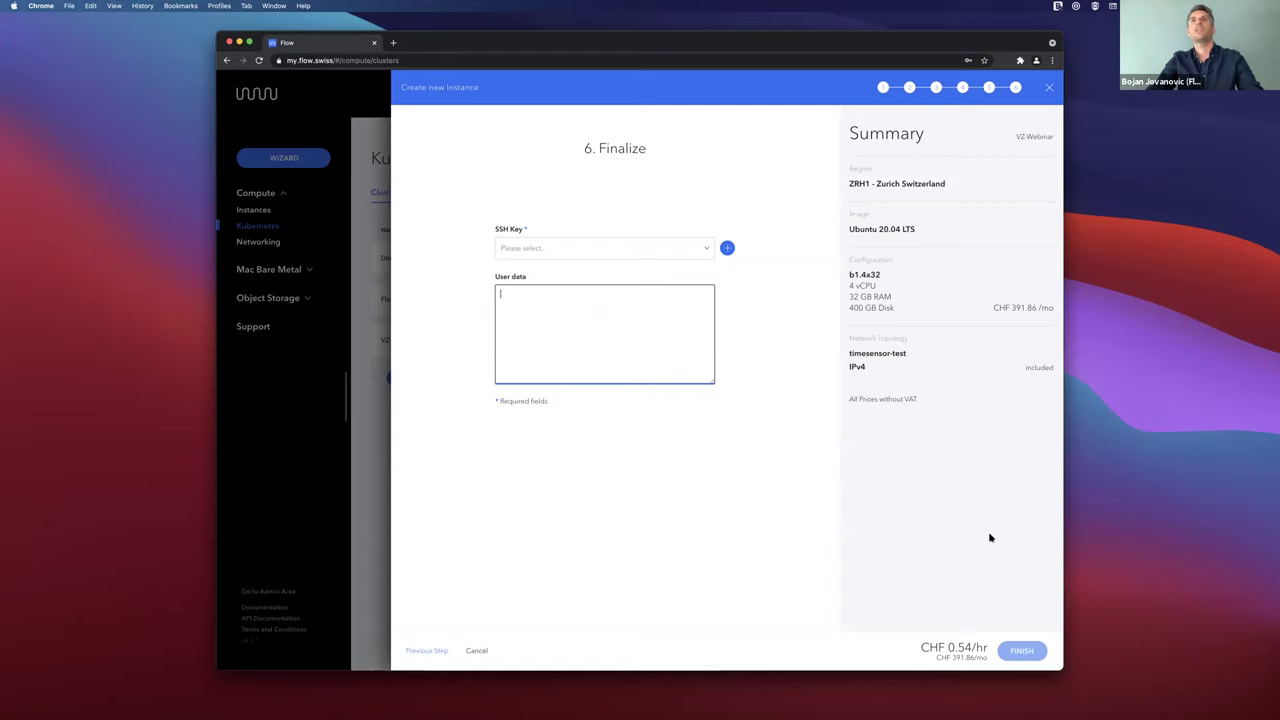
click(1051, 91)
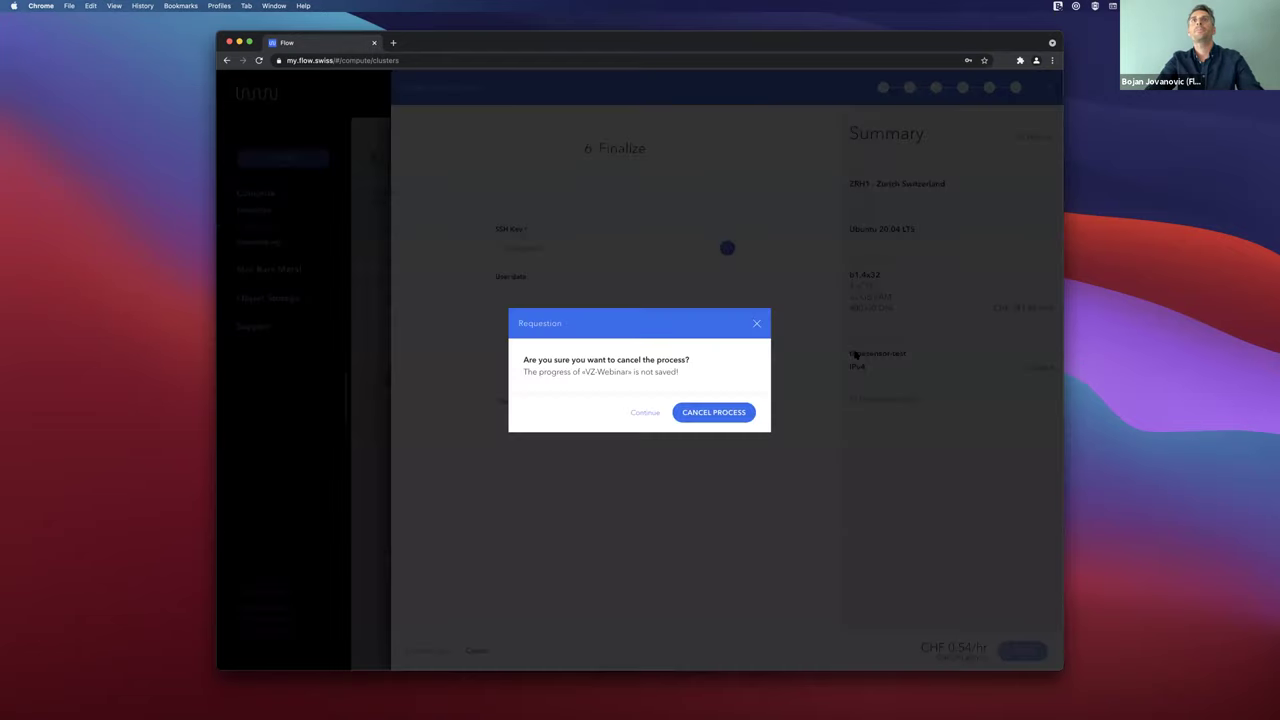
click(730, 412)
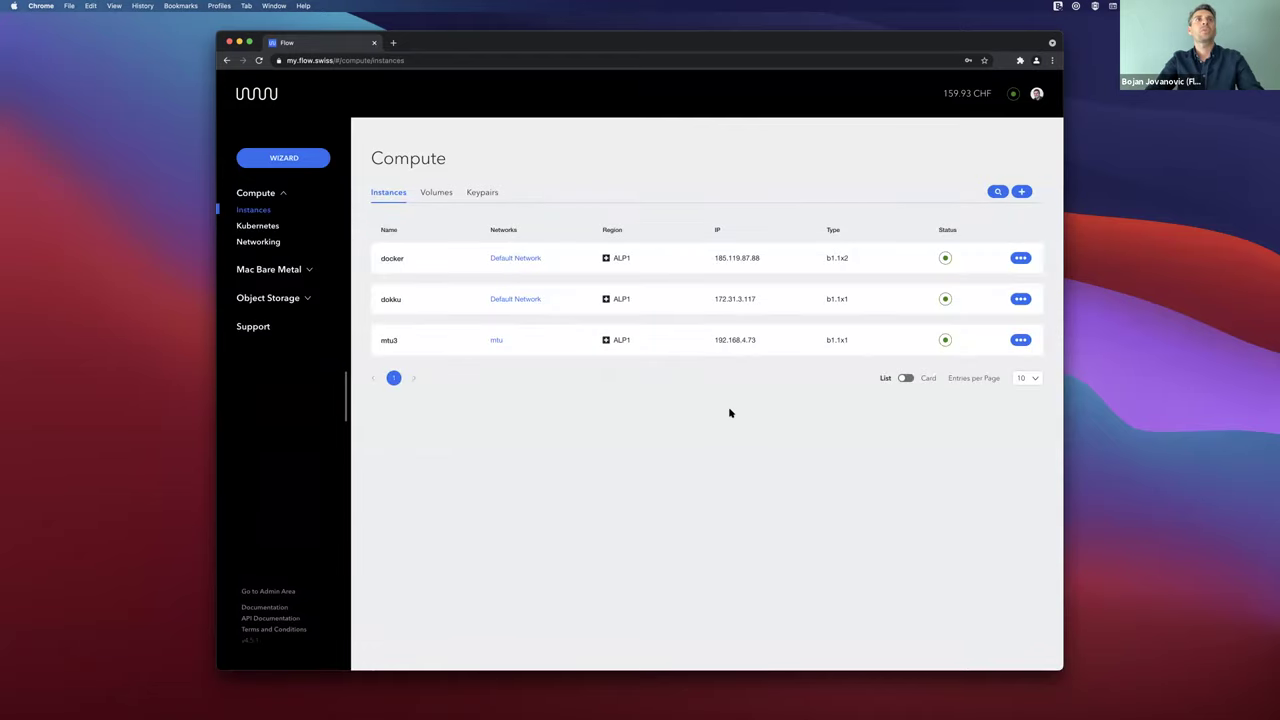
Start a new volume in the ALP1 region, check its name, size and attachment fields, and cancel the creation.
click(284, 158)
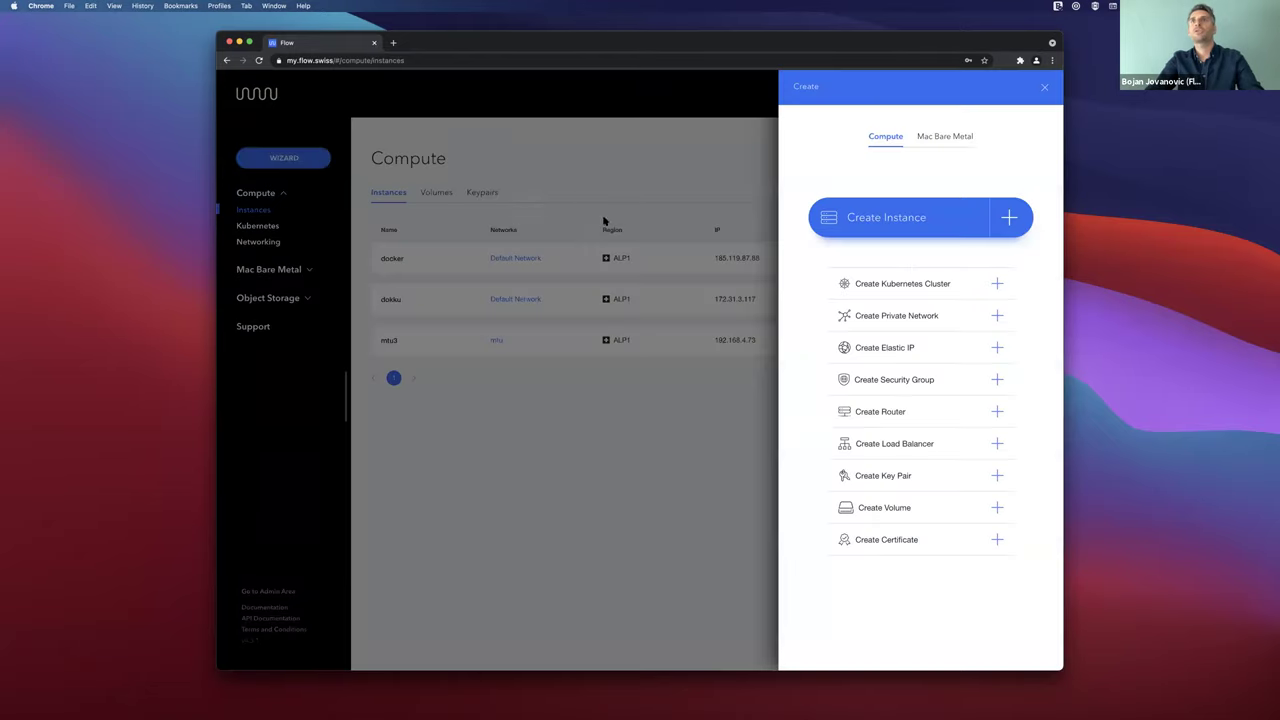
click(914, 505)
click(883, 437)
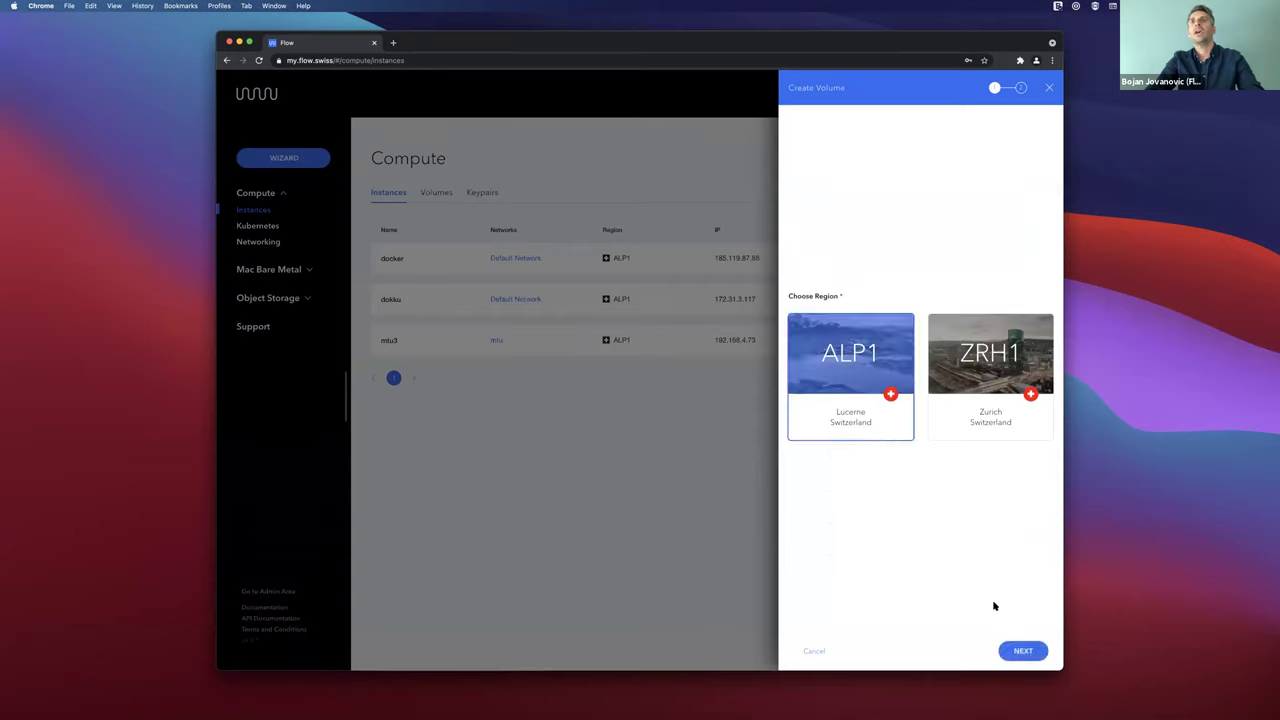
click(1021, 650)
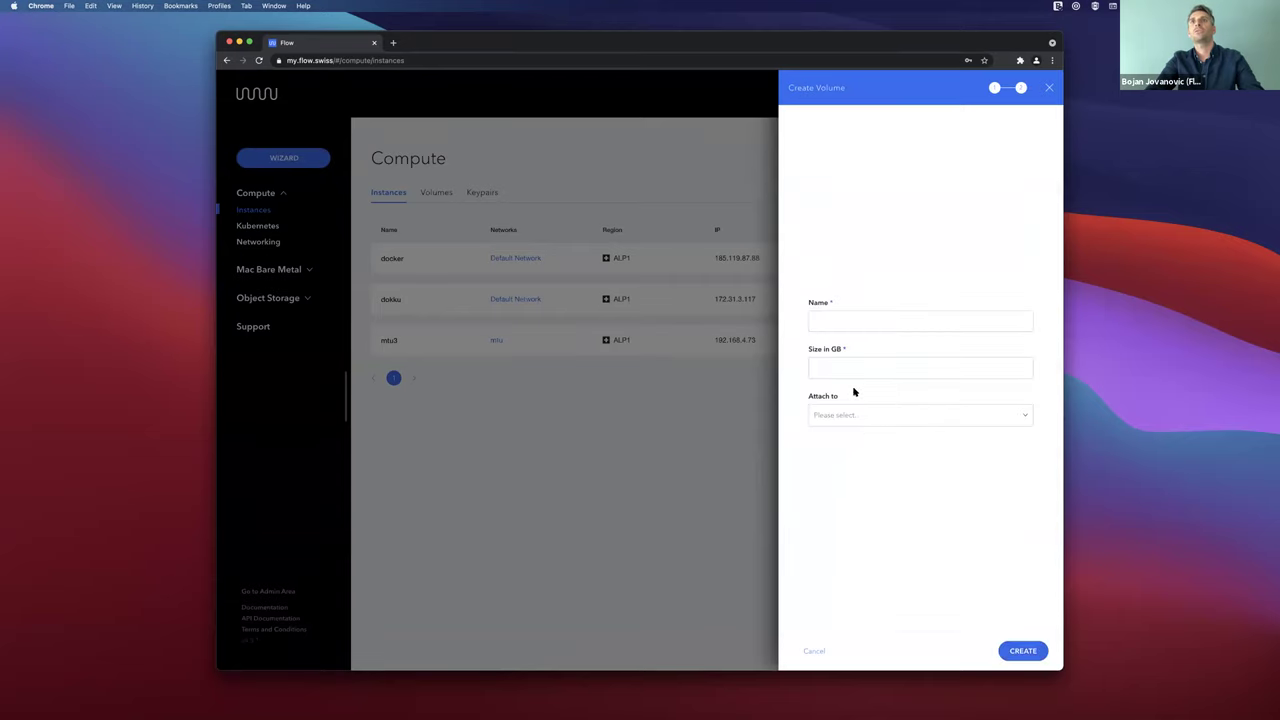
click(1050, 89)
click(742, 412)
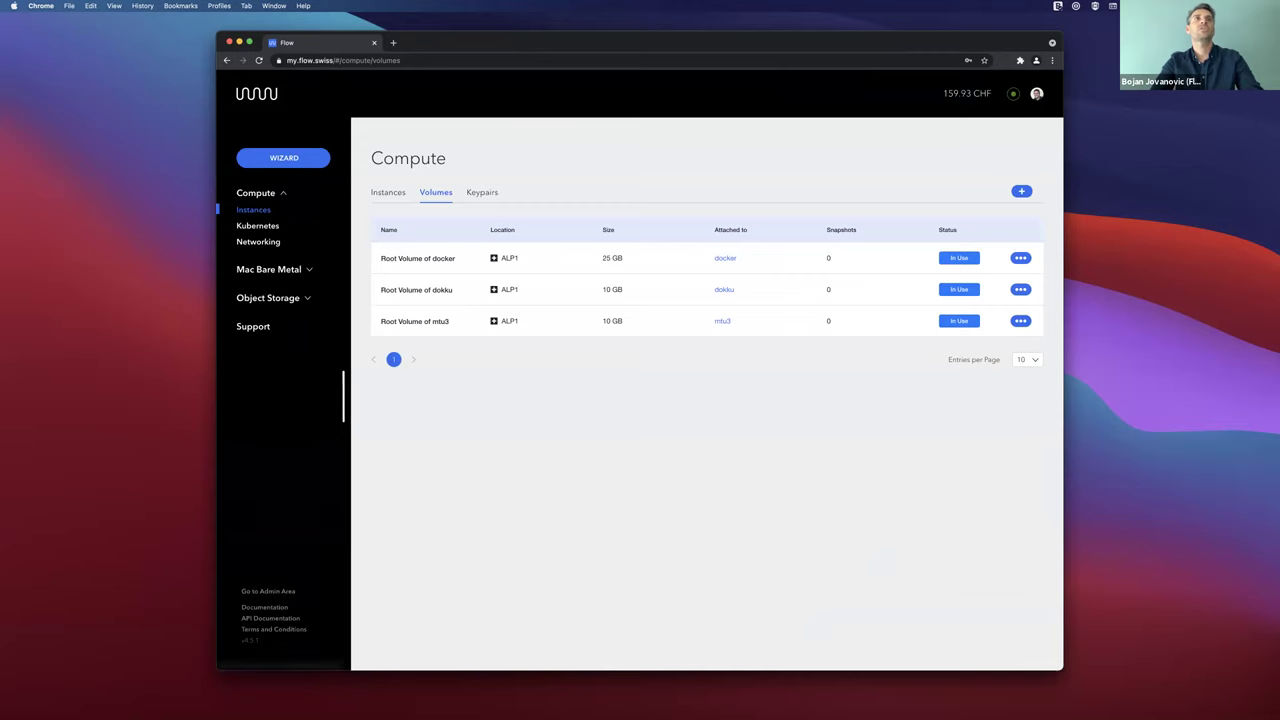
Open the details of the Demo-VZ Kubernetes cluster and review its network, resources and nodes.
click(276, 226)
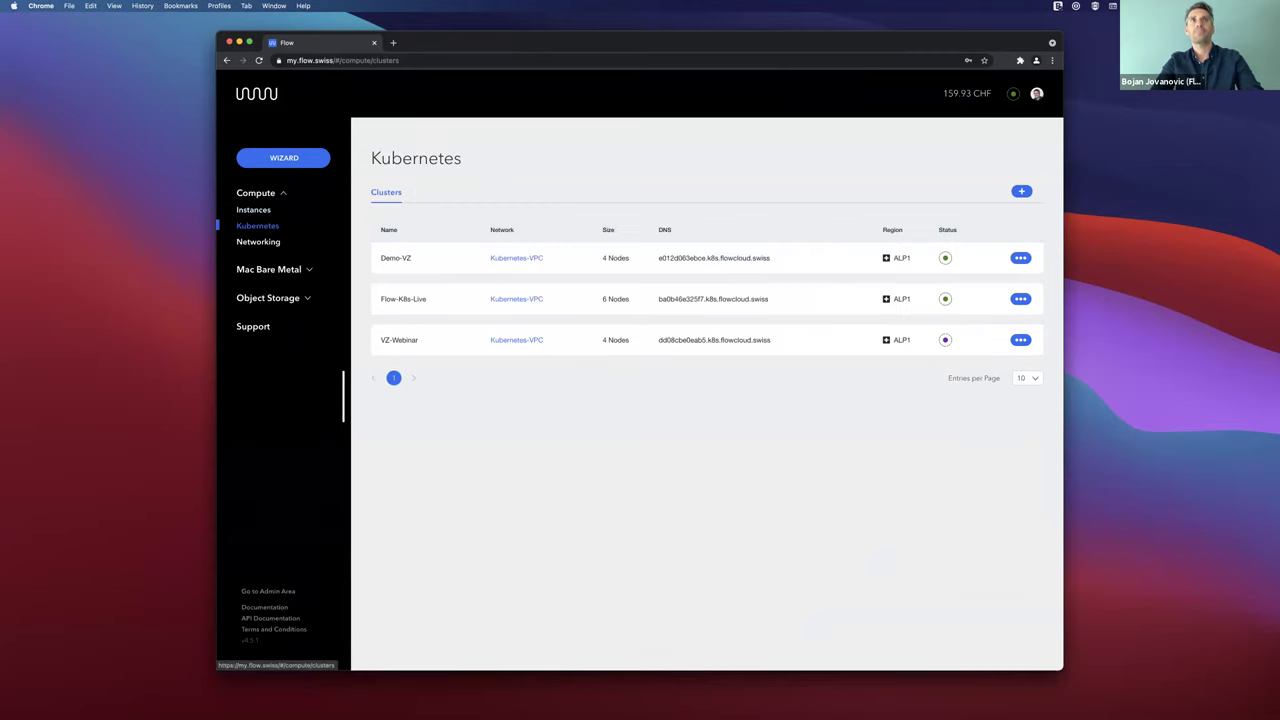
click(415, 256)
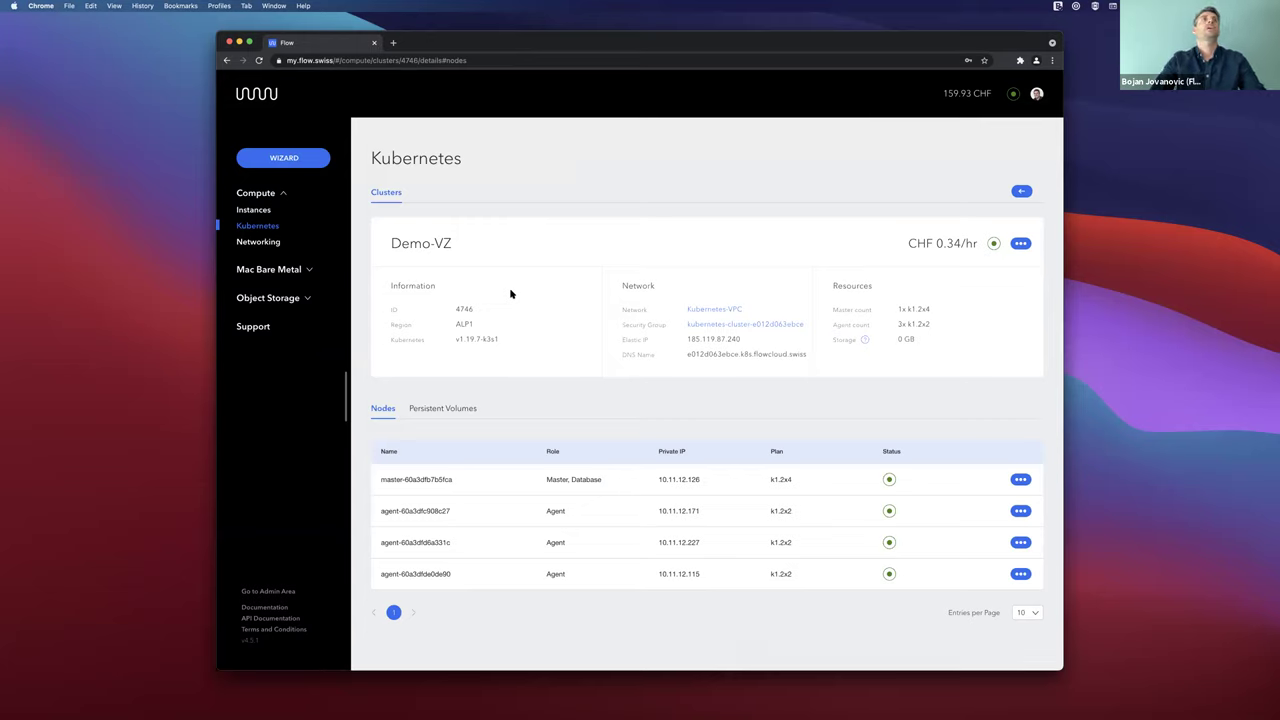
Start a new Mac Bare Metal device named VZ-Webinar in the ZRH1 Zurich region.
click(296, 272)
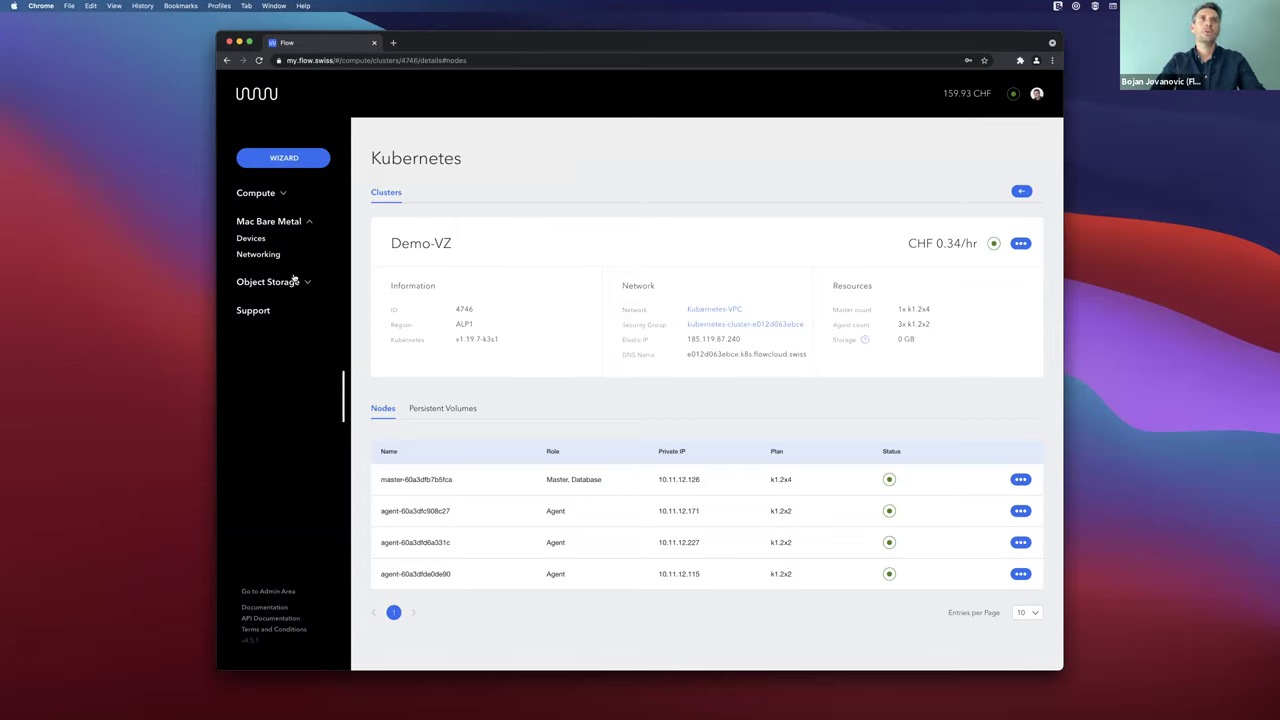
click(251, 239)
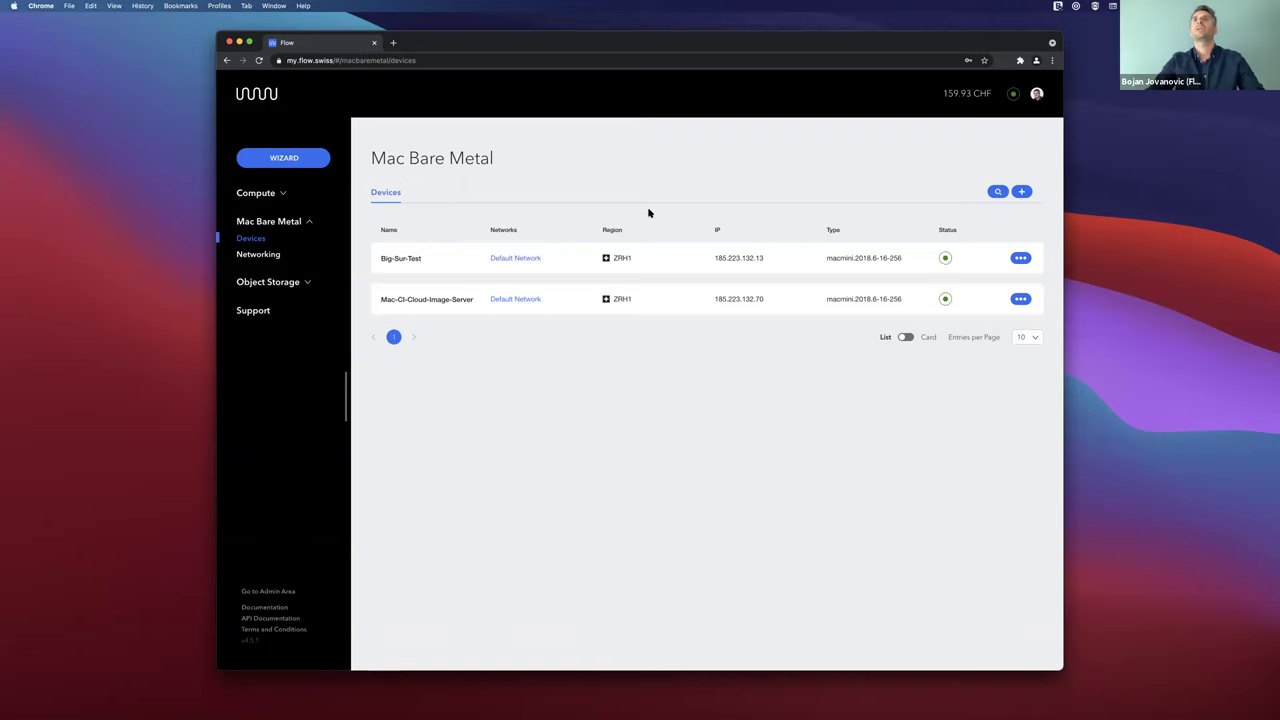
click(1023, 191)
click(563, 330)
text(VZ-Webinar)
click(1010, 650)
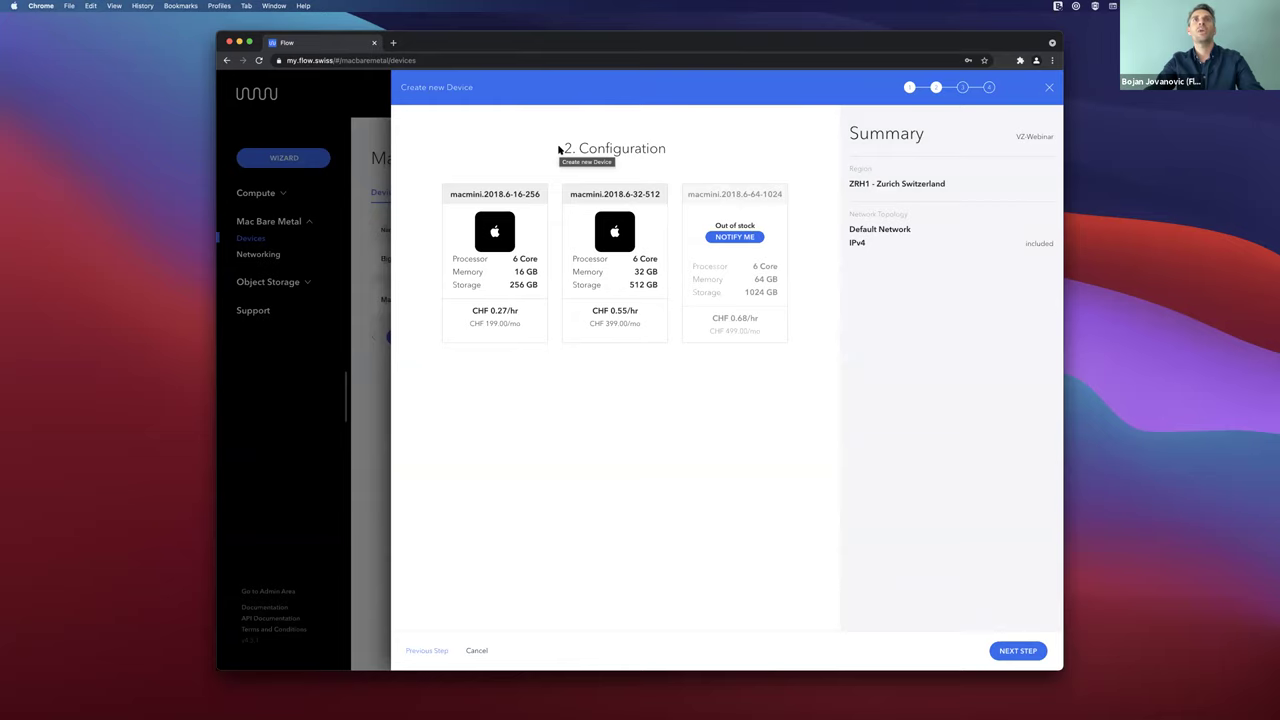
Choose the macmini.2018.6-16-256 configuration for the device and keep the Default Network 172.31.32.0/20 with IPv4.
click(508, 333)
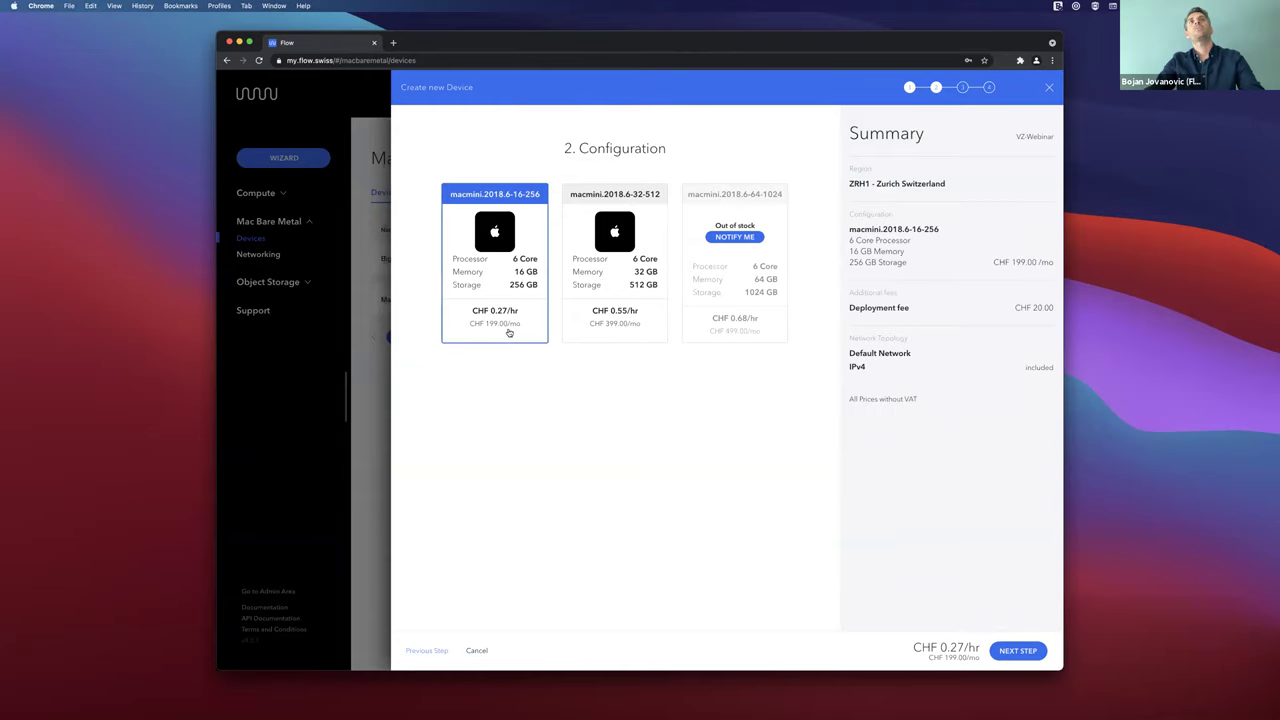
click(1012, 651)
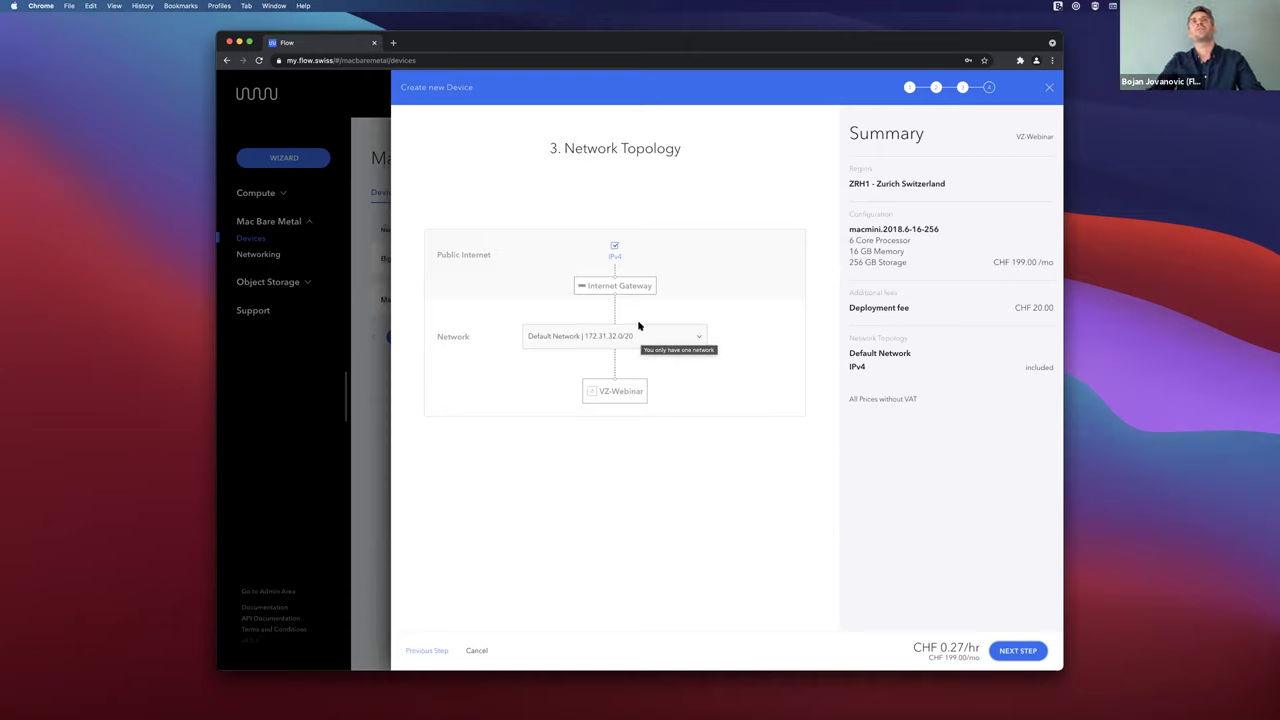
click(1001, 648)
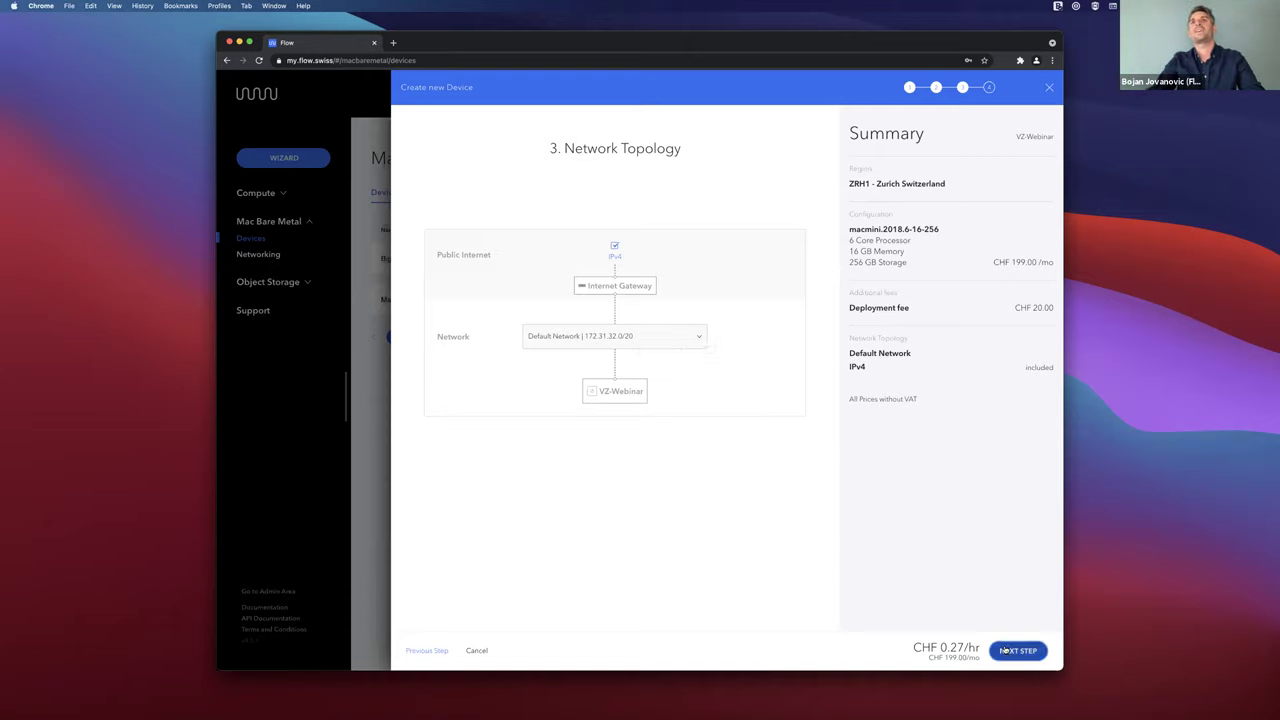
Enter and confirm the administrator password for the device, and finish creating it.
click(506, 247)
text(**********)
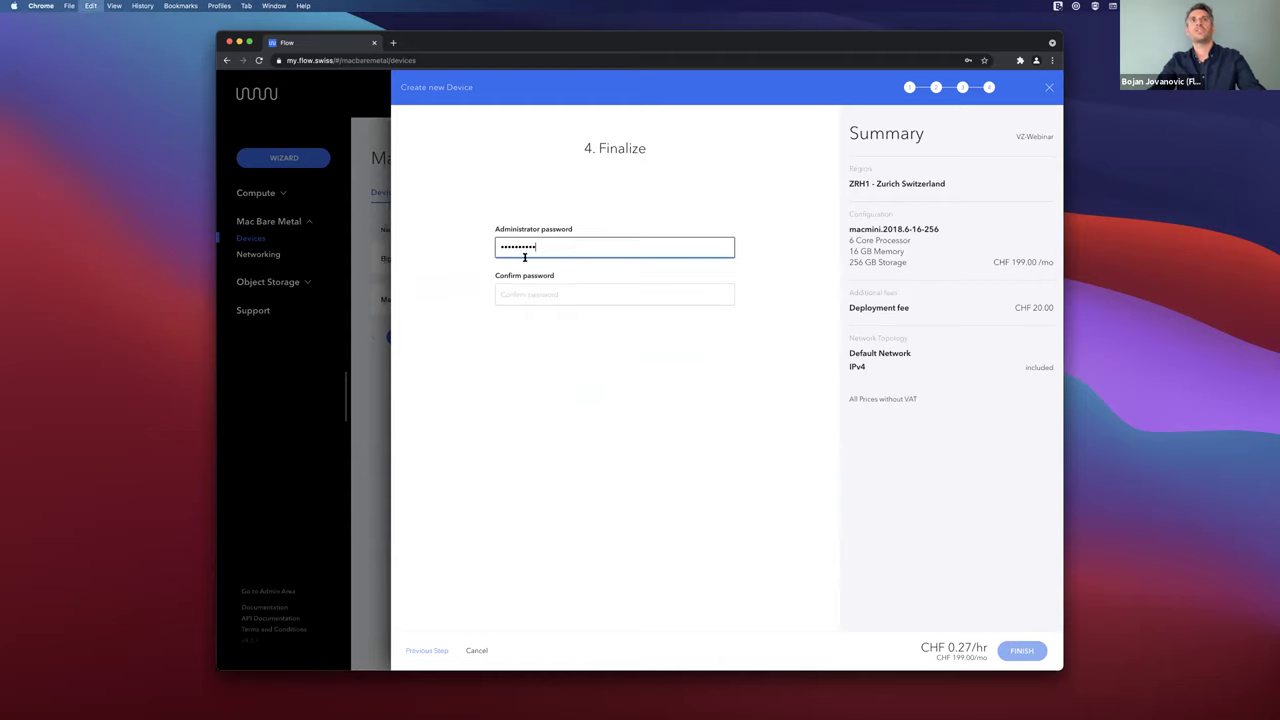
click(530, 290)
key(super+v)
click(1018, 648)
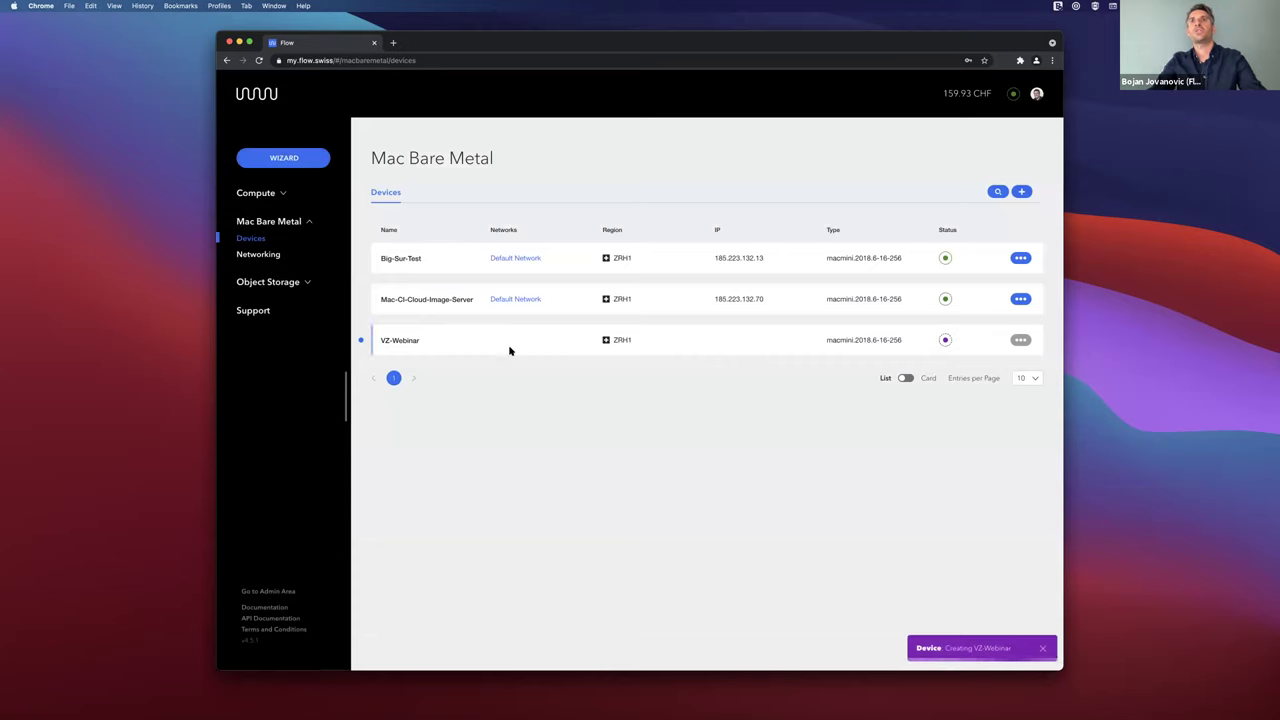
Open the VZ-Webinar Kubernetes cluster's details and check the status of its nodes.
click(262, 196)
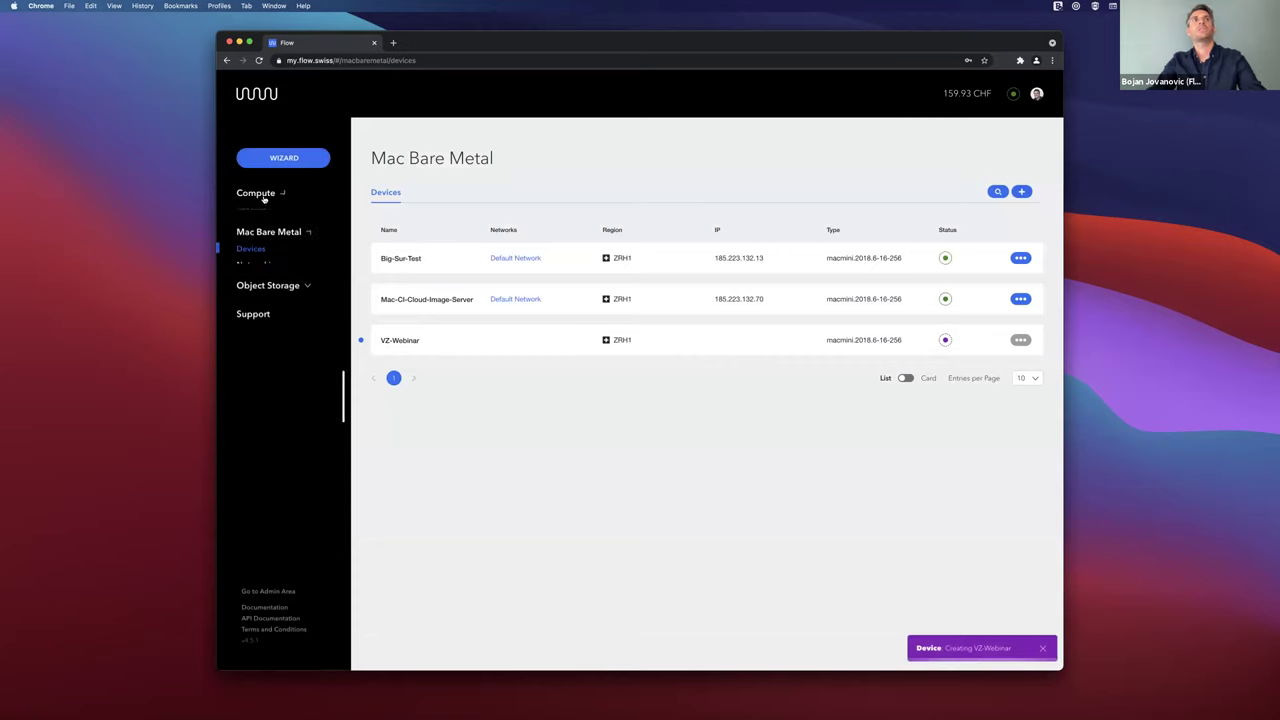
click(264, 224)
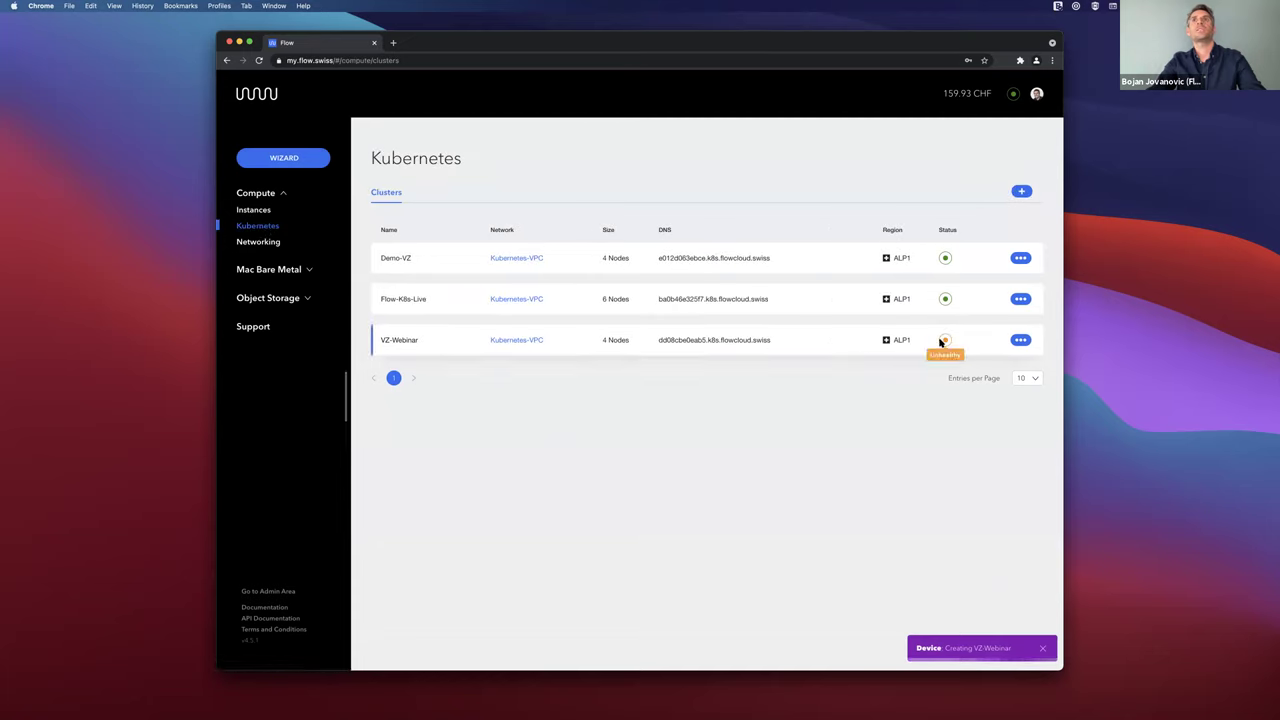
click(388, 339)
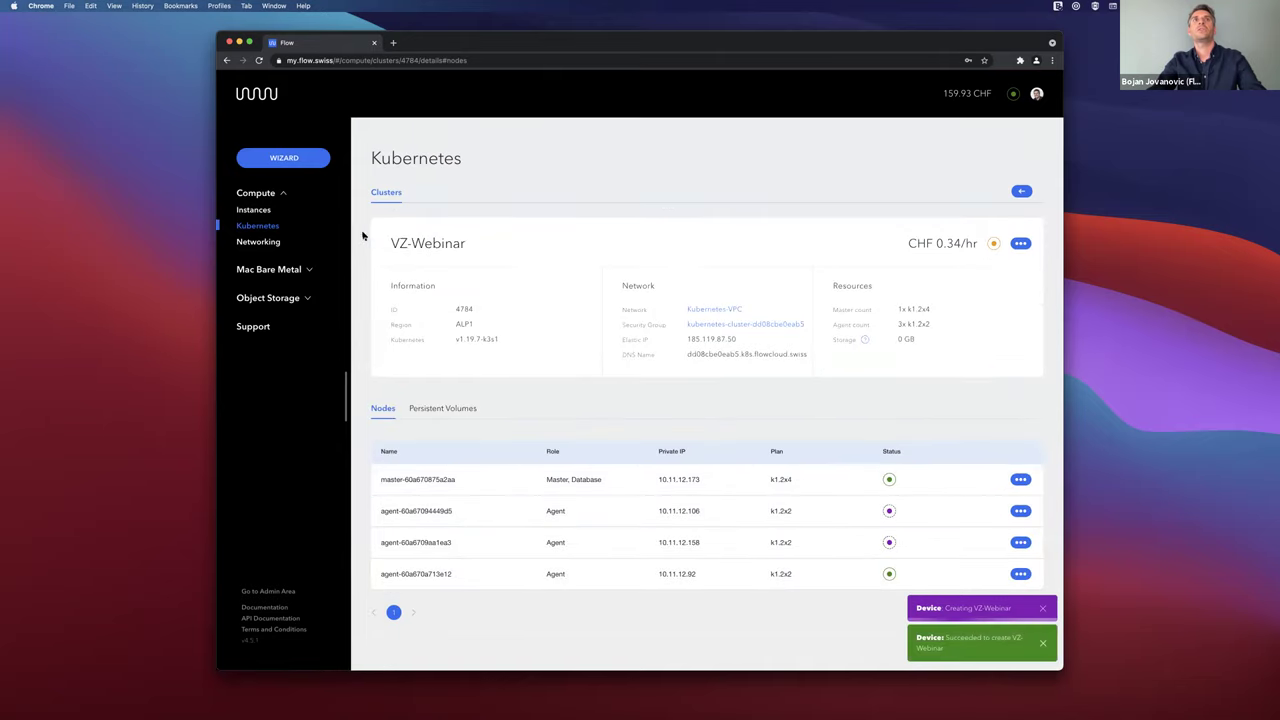
Open the Demo-VZ cluster and check the actions available for the cluster and its master node.
click(253, 226)
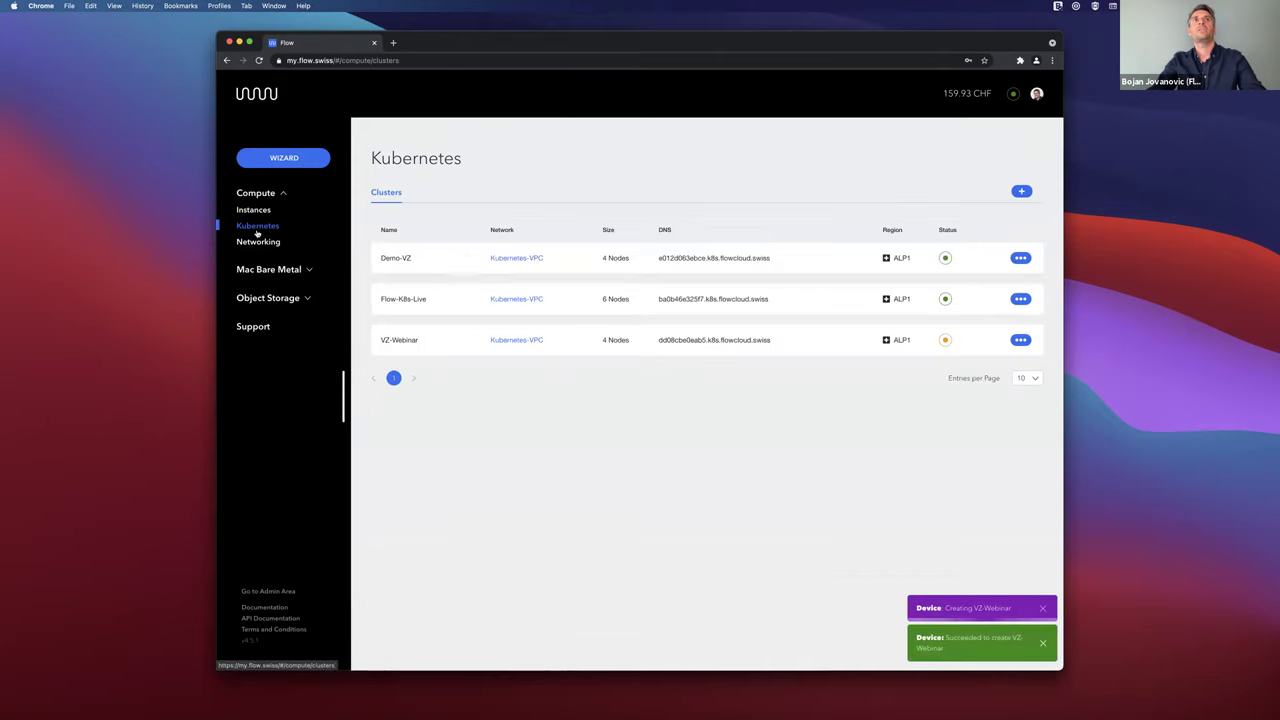
click(445, 259)
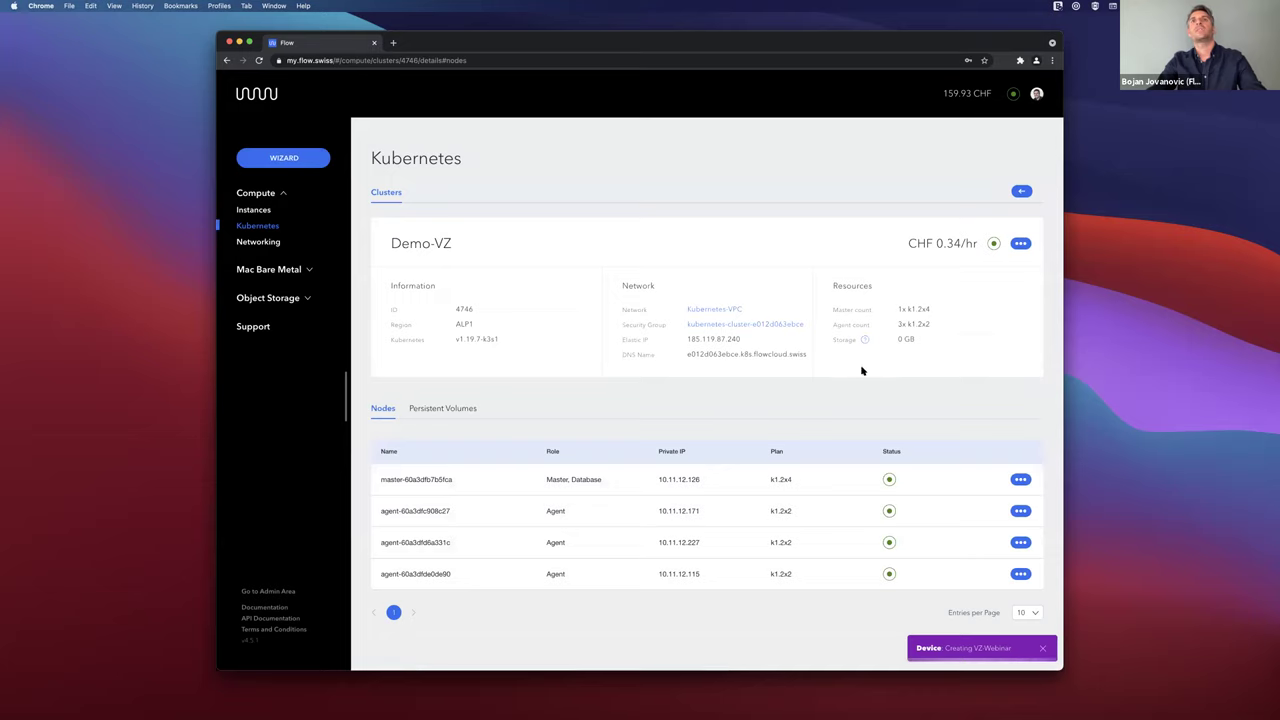
click(1020, 244)
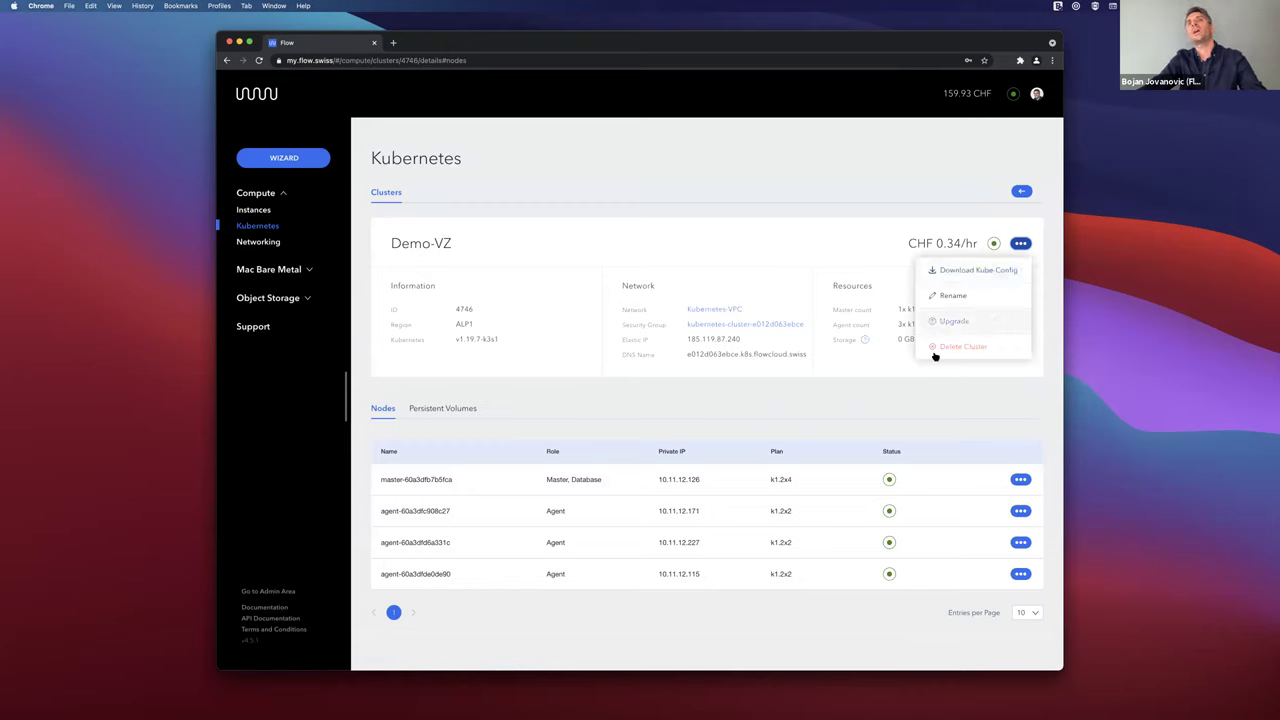
click(826, 254)
click(1021, 480)
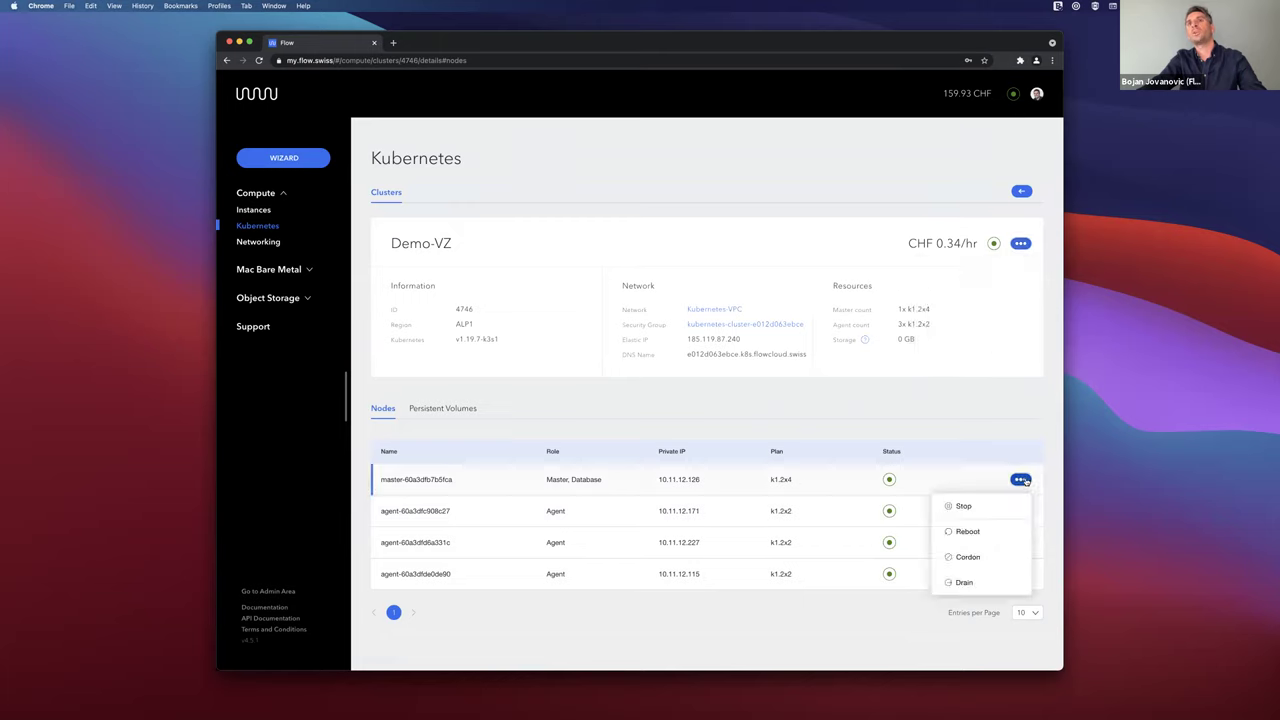
click(1008, 531)
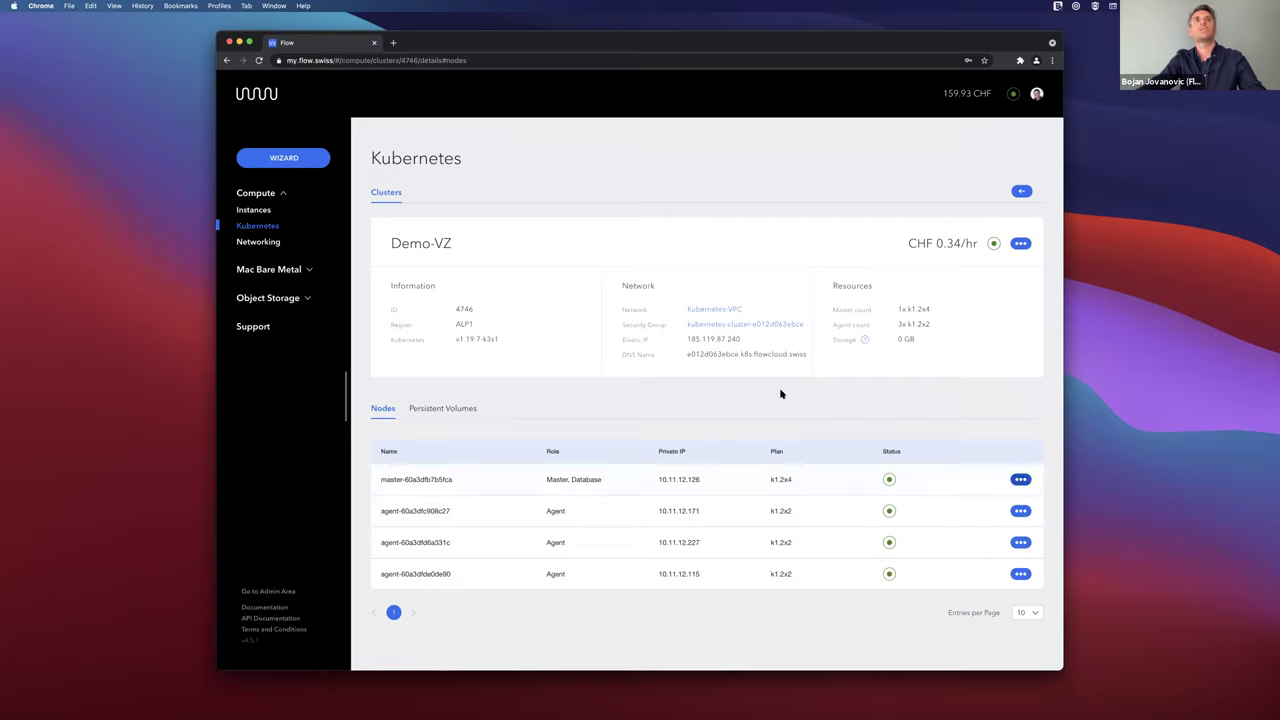
Open the VZ-Webinar Mac Bare Metal device's details and check its operating system version.
click(262, 270)
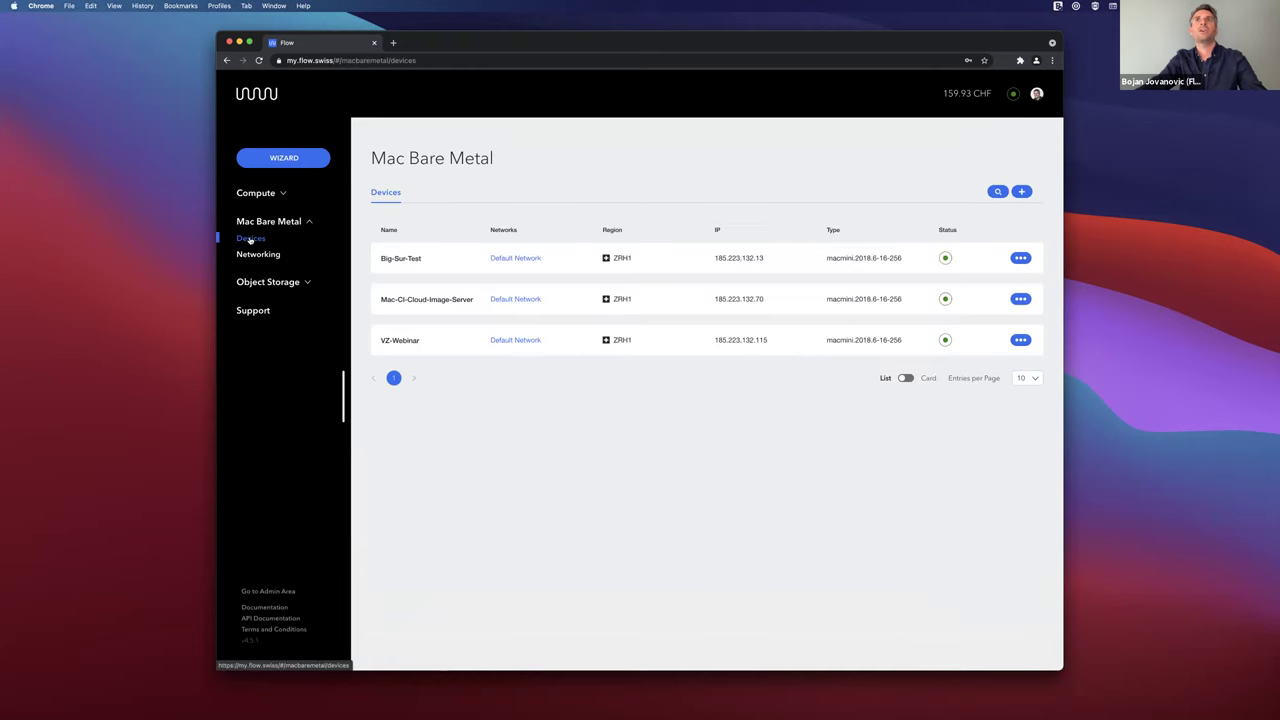
click(443, 346)
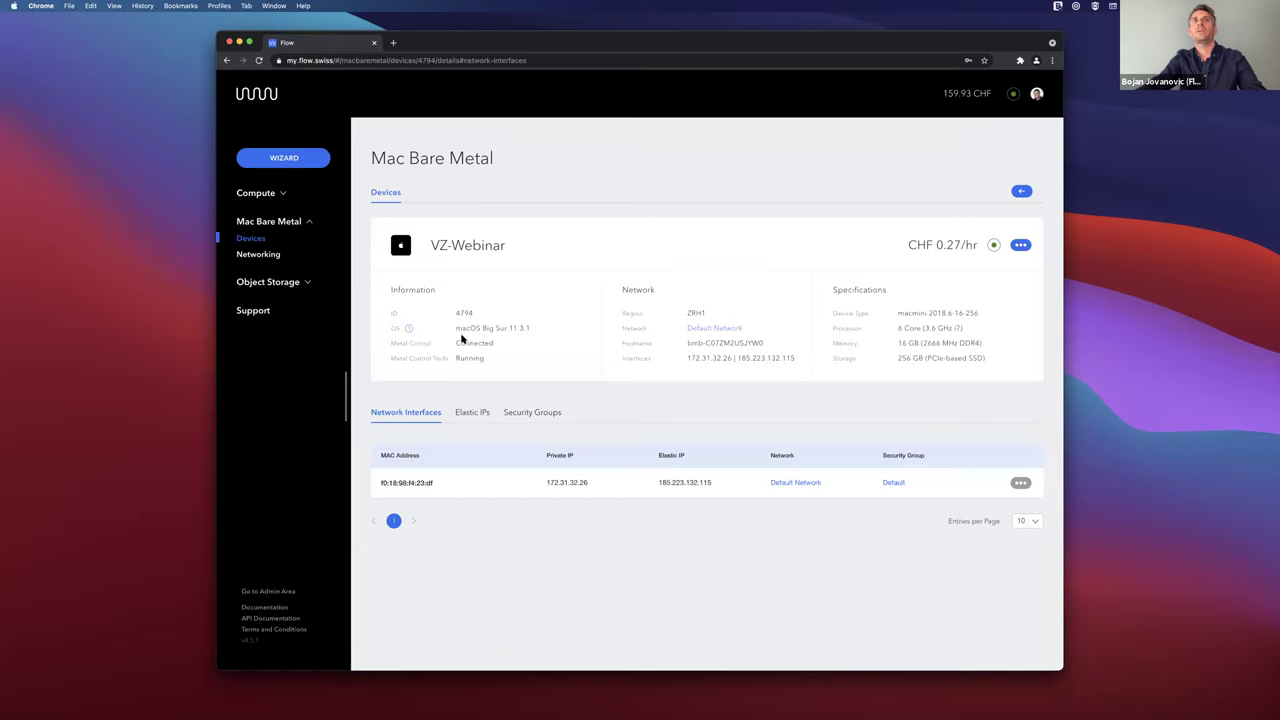
drag(457, 328, 528, 328)
click(528, 329)
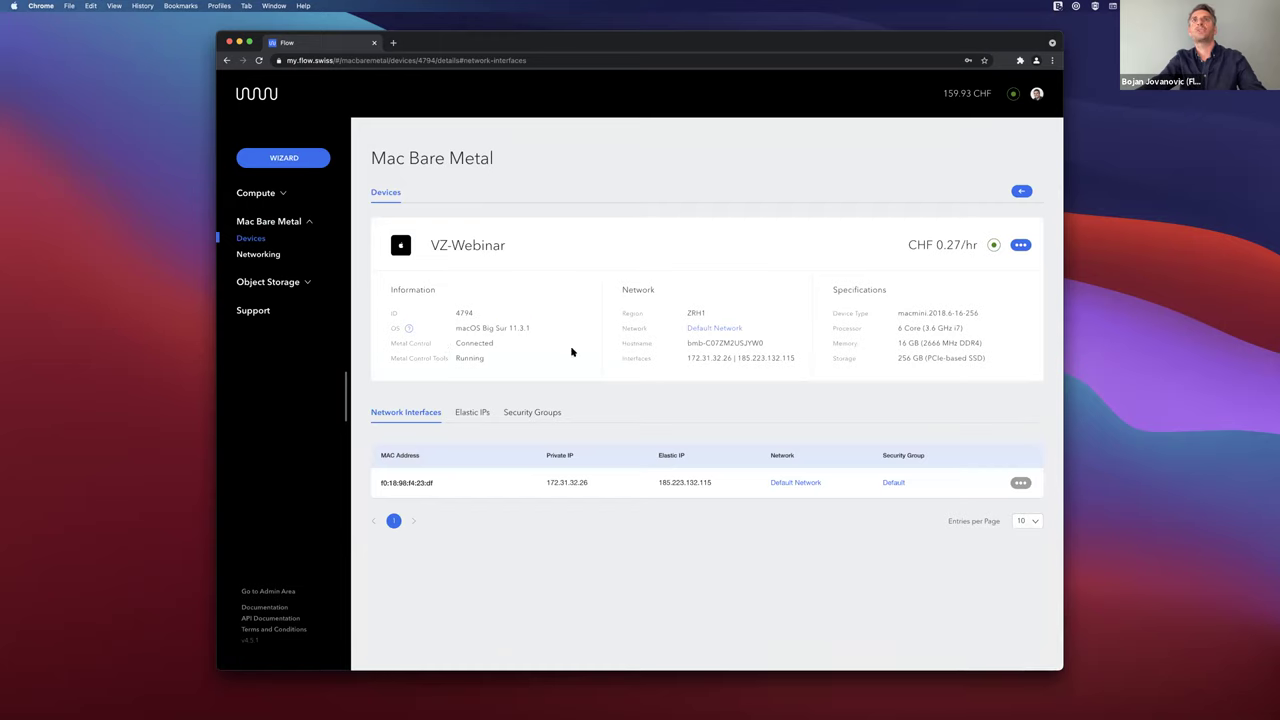
View the VZ-Webinar device's emergency console, close it, and bring up the device's available actions again.
click(1020, 245)
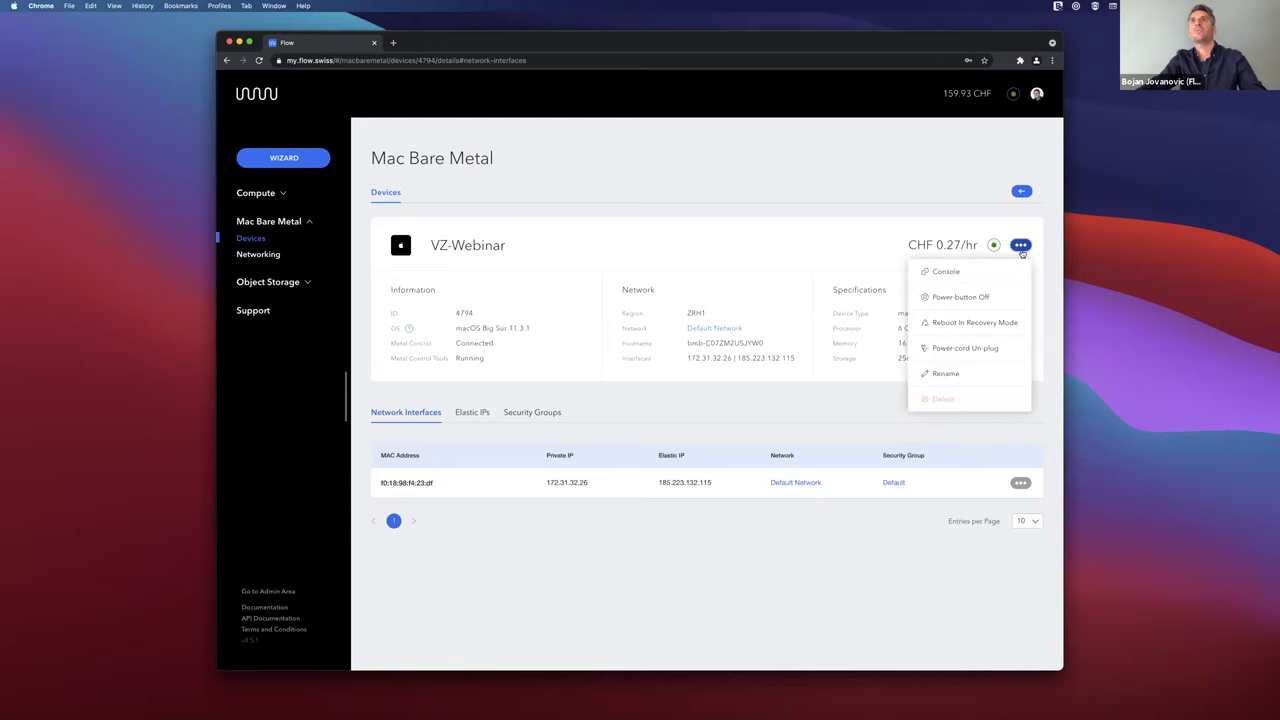
click(1021, 275)
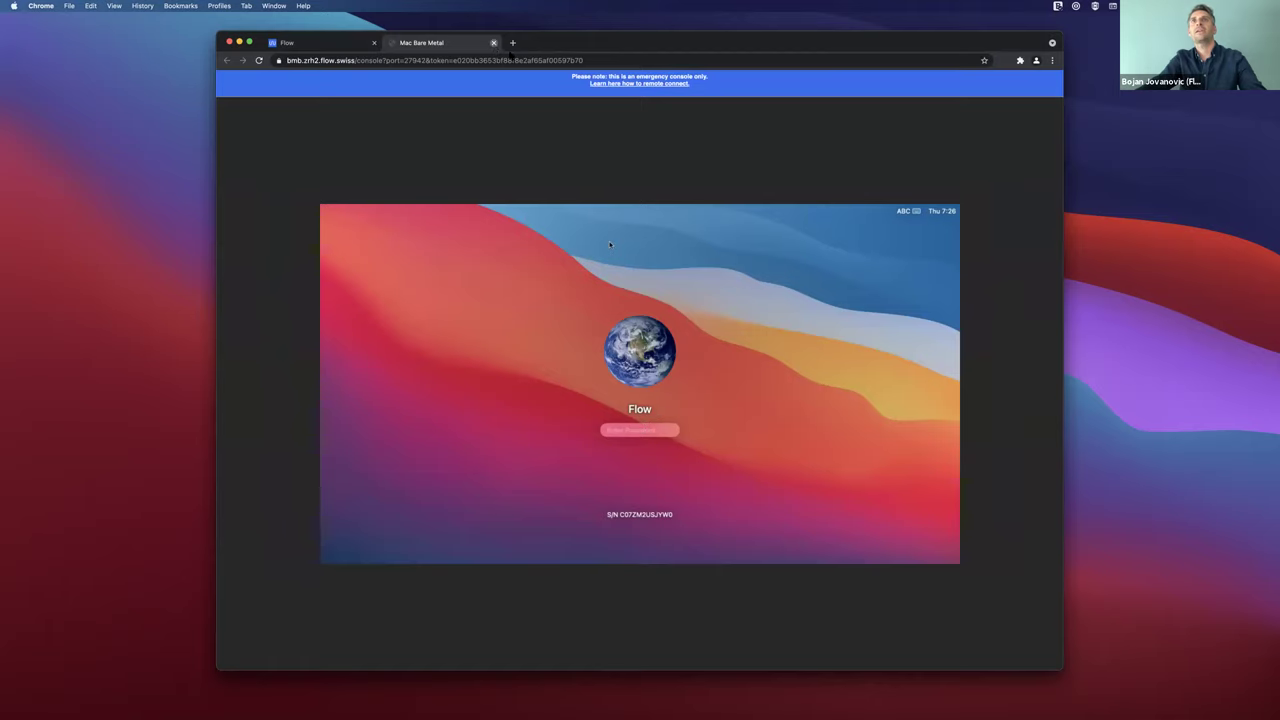
click(493, 42)
click(1014, 247)
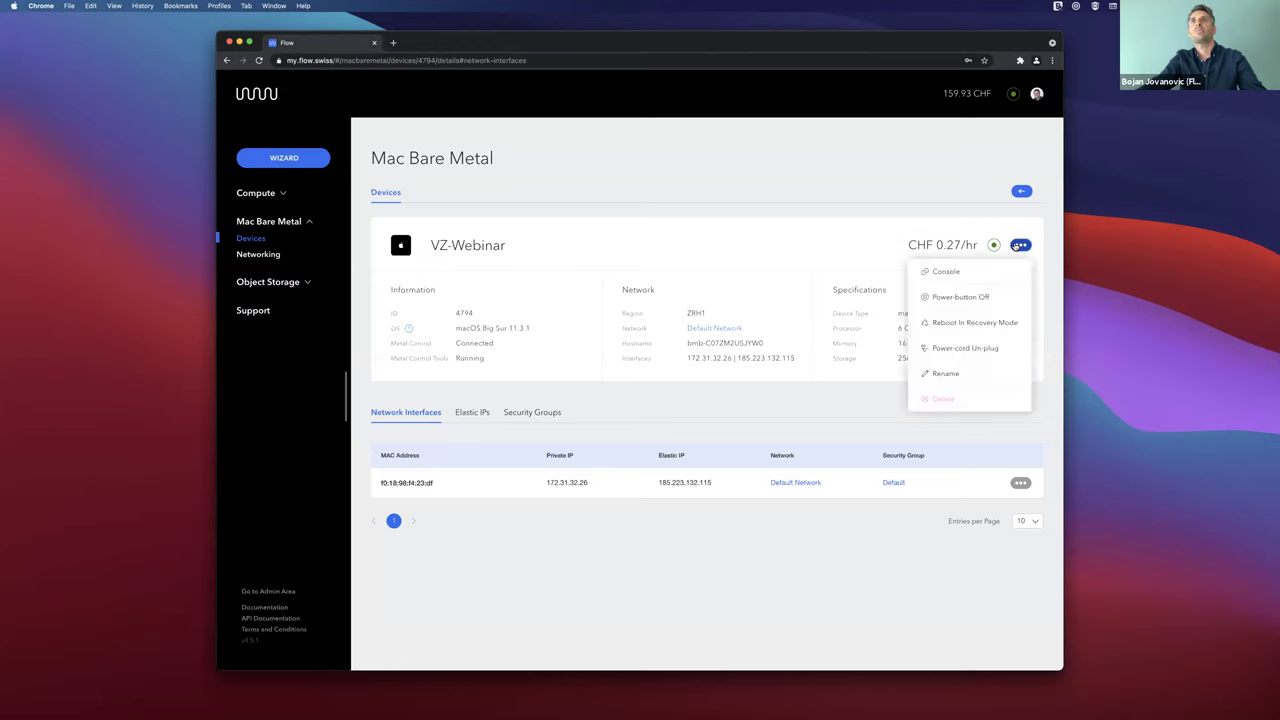